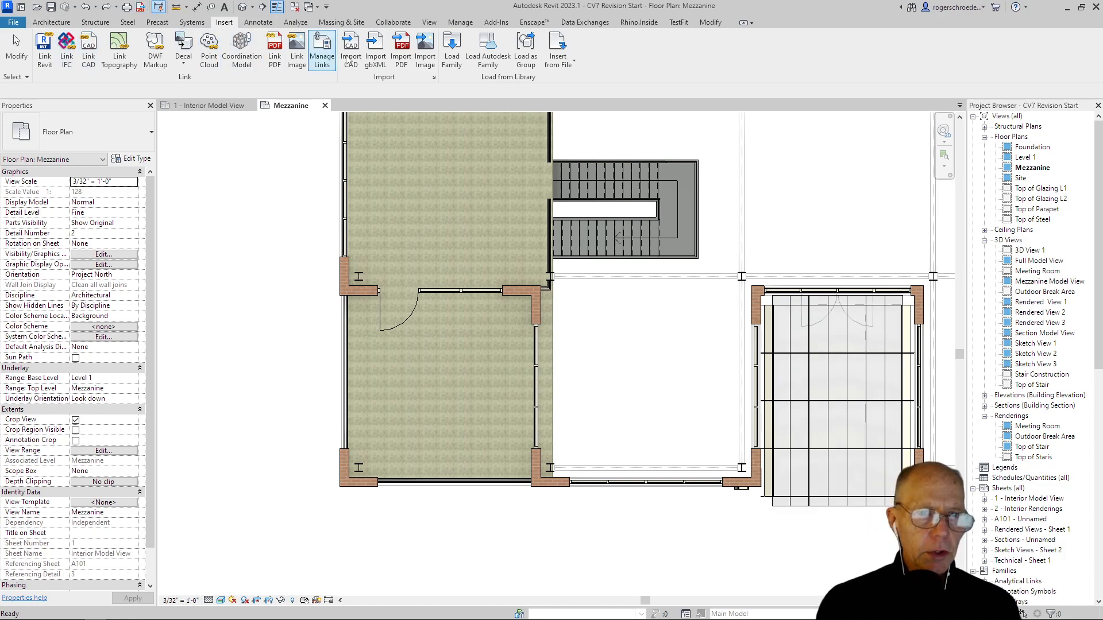
Step: Load the Chair-Stacking furniture family from the Autodesk library into the project
{"action": "left_click", "coordinate": [487, 56]}
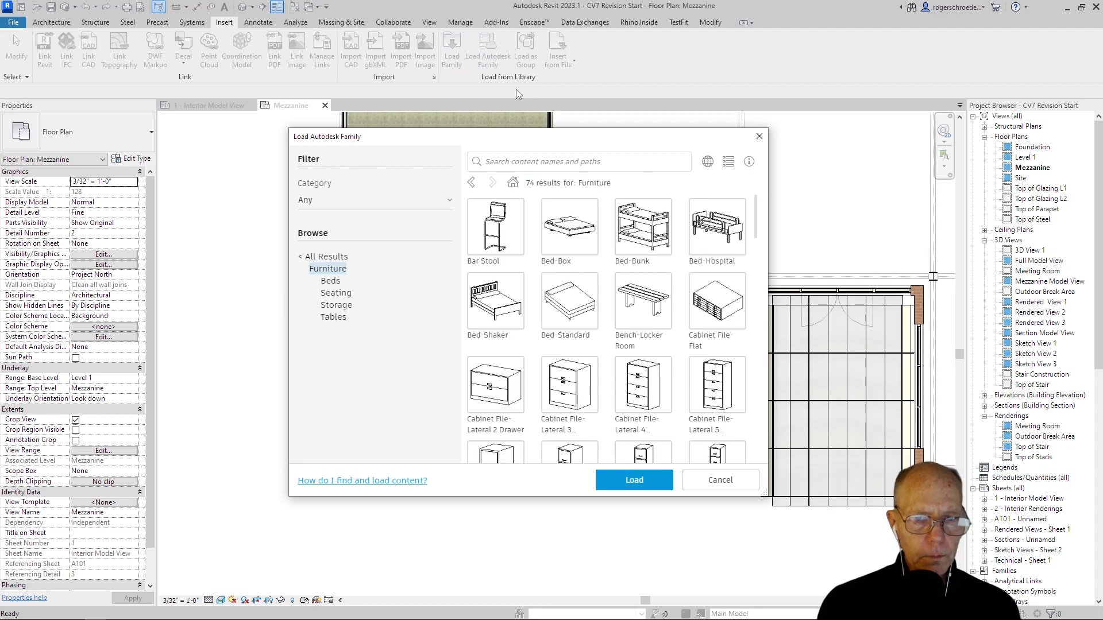
{"action": "scroll", "coordinate": [567, 289], "scroll_direction": "down", "scroll_amount": 5}
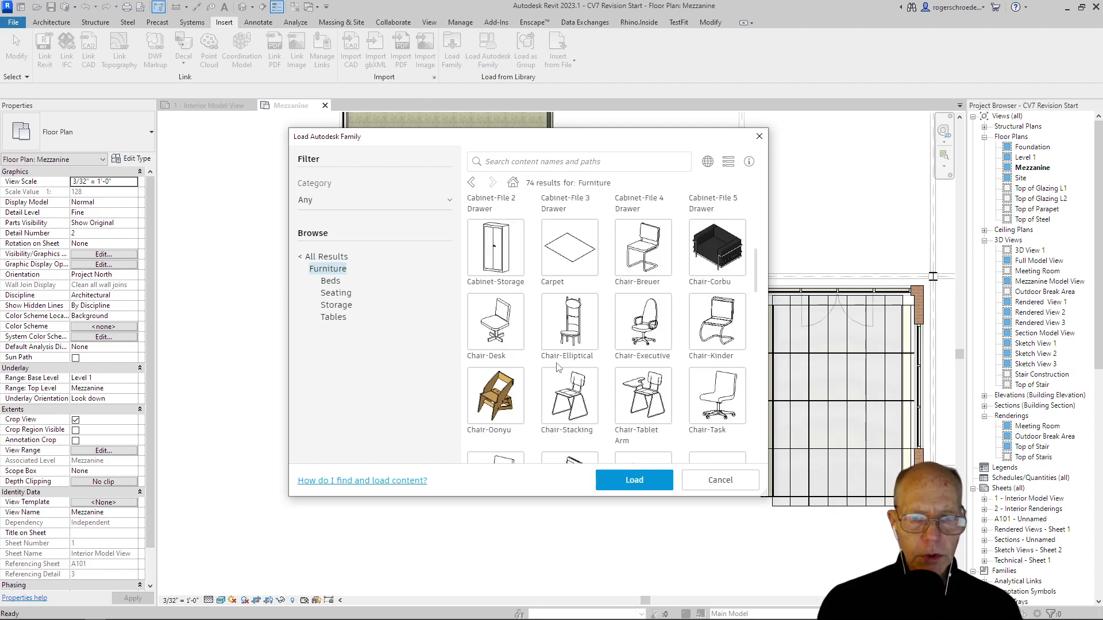
{"action": "left_click", "coordinate": [550, 379]}
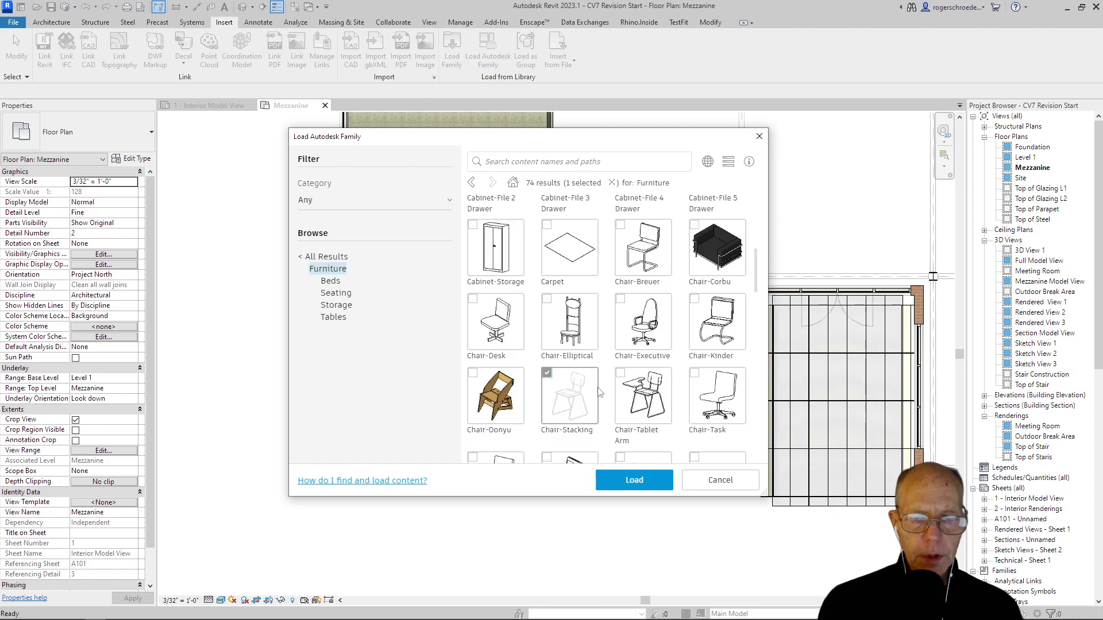
{"action": "left_click", "coordinate": [629, 481]}
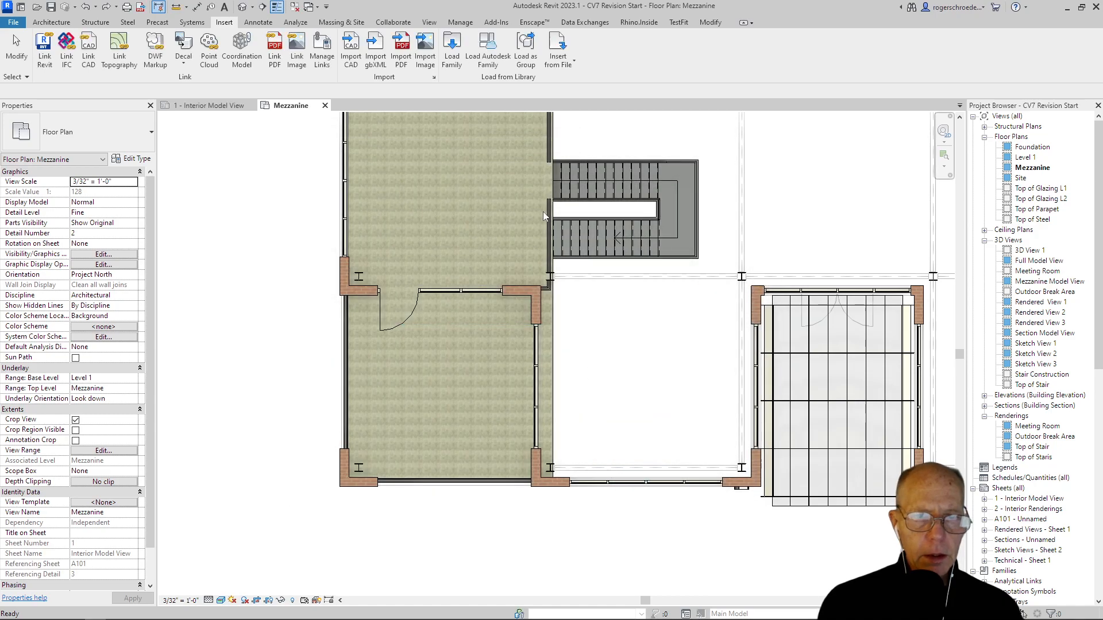
Step: Load the Table-Round family from the Autodesk furniture library, overwriting the existing version without its parameter values
{"action": "left_click", "coordinate": [488, 49]}
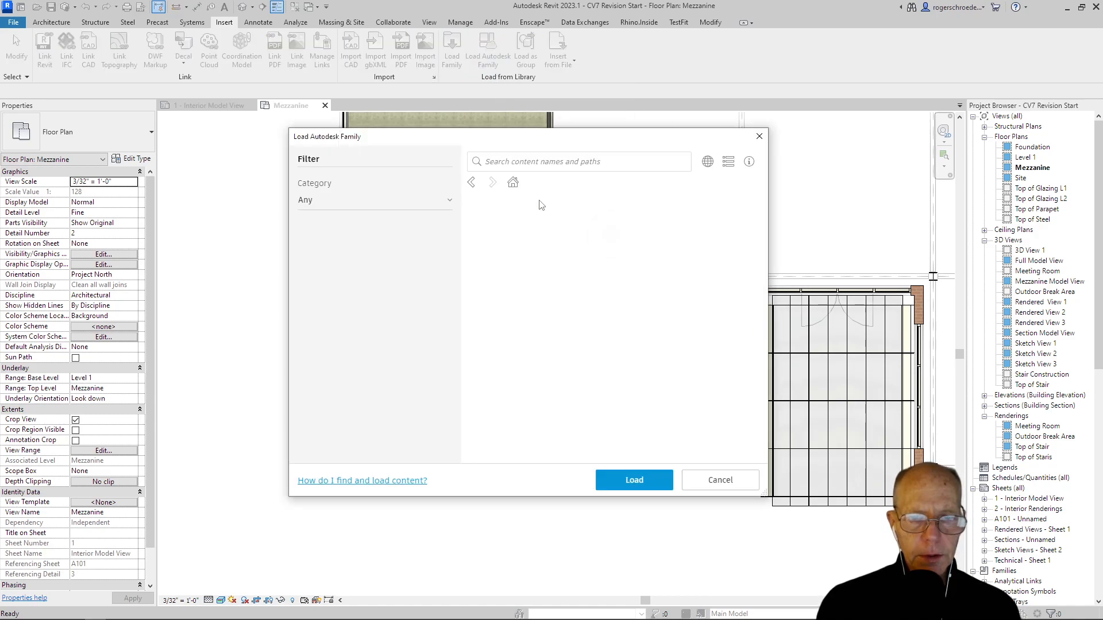
{"action": "scroll", "coordinate": [609, 339], "scroll_direction": "down", "scroll_amount": 10}
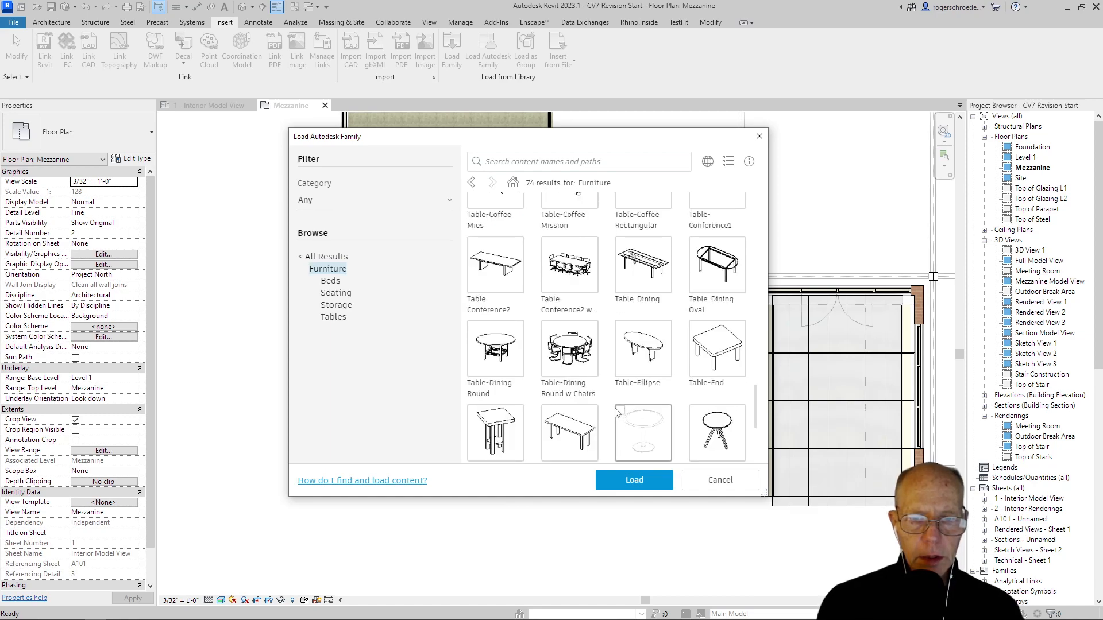
{"action": "left_click", "coordinate": [619, 416]}
{"action": "left_click", "coordinate": [612, 482]}
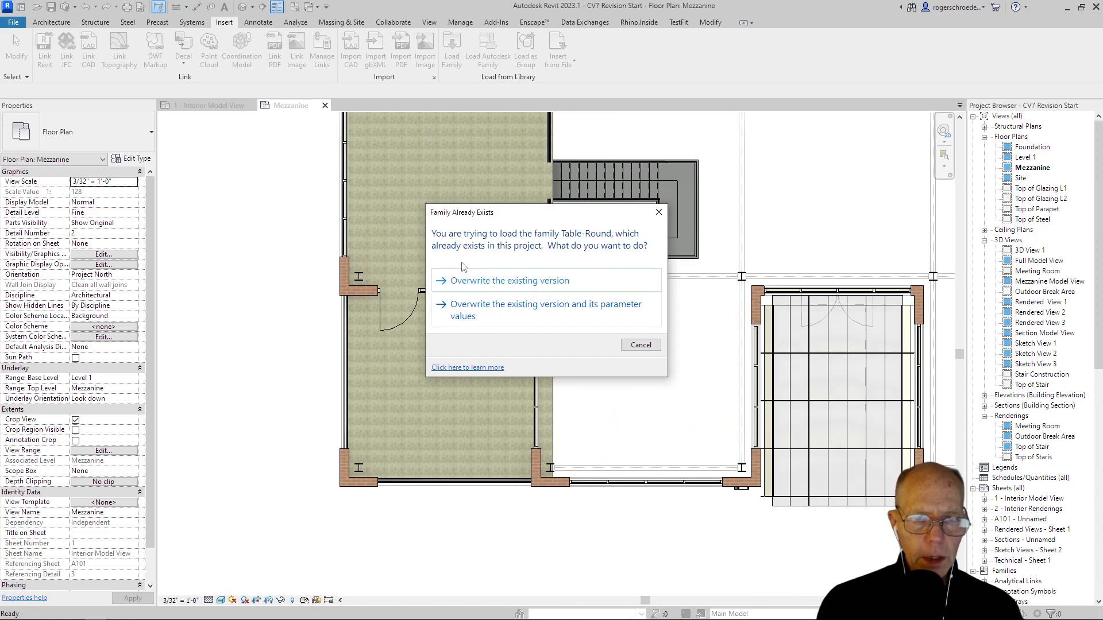
{"action": "left_click", "coordinate": [485, 281]}
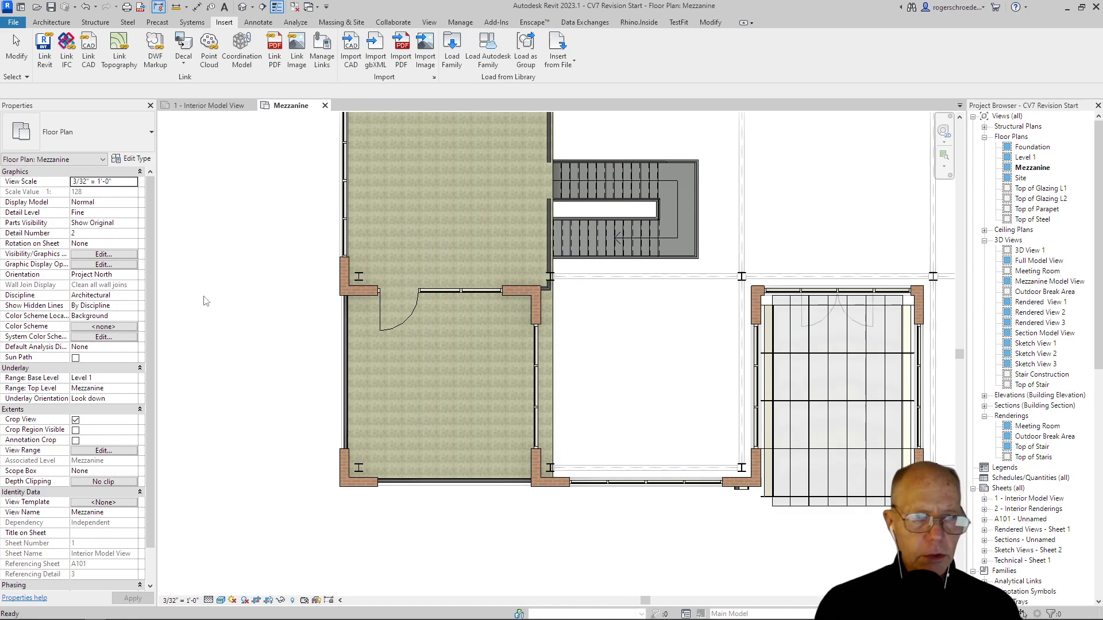
Step: Place a 36" Diameter Table-Round component near the upper right corner of the room with the swing door
{"action": "left_click", "coordinate": [51, 22]}
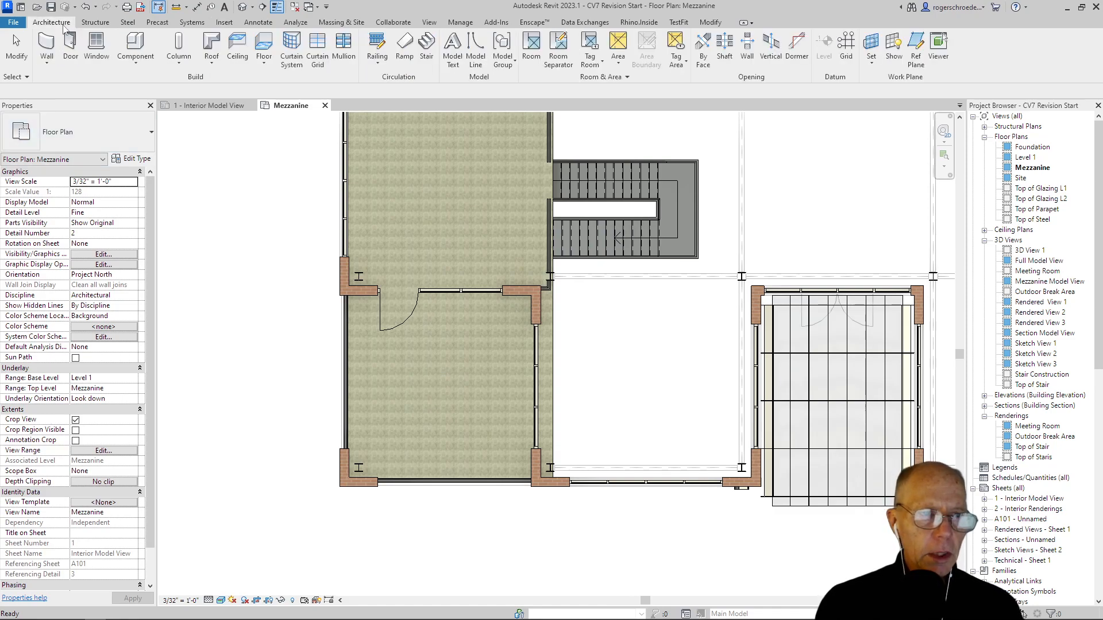
{"action": "left_click", "coordinate": [138, 65]}
{"action": "left_click", "coordinate": [141, 85]}
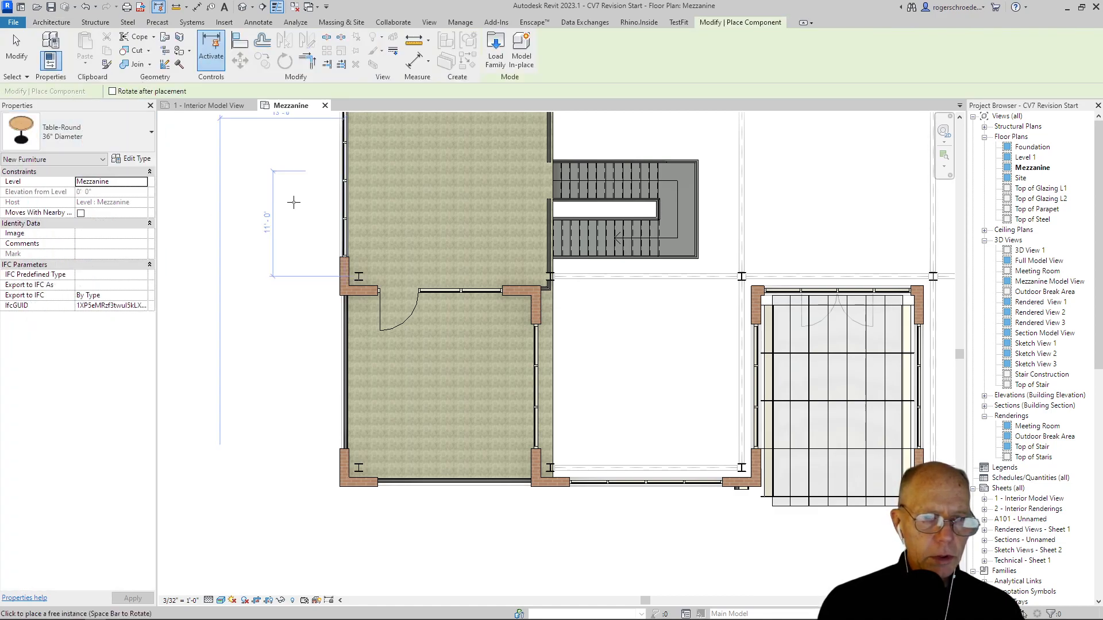
{"action": "left_click", "coordinate": [492, 334]}
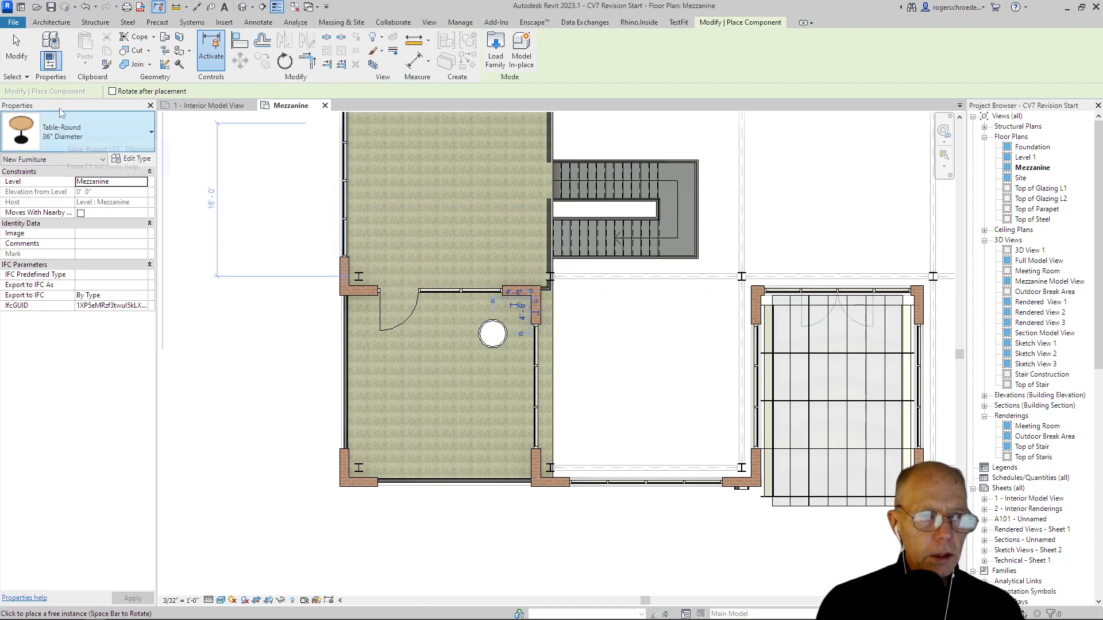
Step: Place a Chair-Stacking component on the left side of the round table, rotated to face the table
{"action": "left_click", "coordinate": [43, 22]}
{"action": "left_click", "coordinate": [135, 60]}
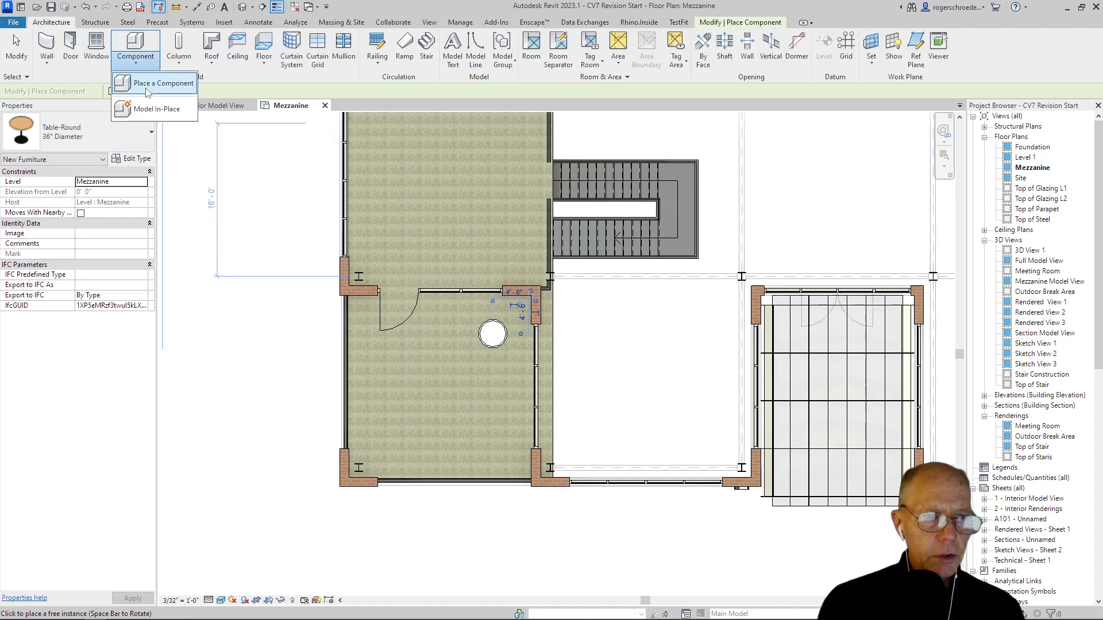
{"action": "left_click", "coordinate": [148, 84]}
{"action": "left_click", "coordinate": [100, 127]}
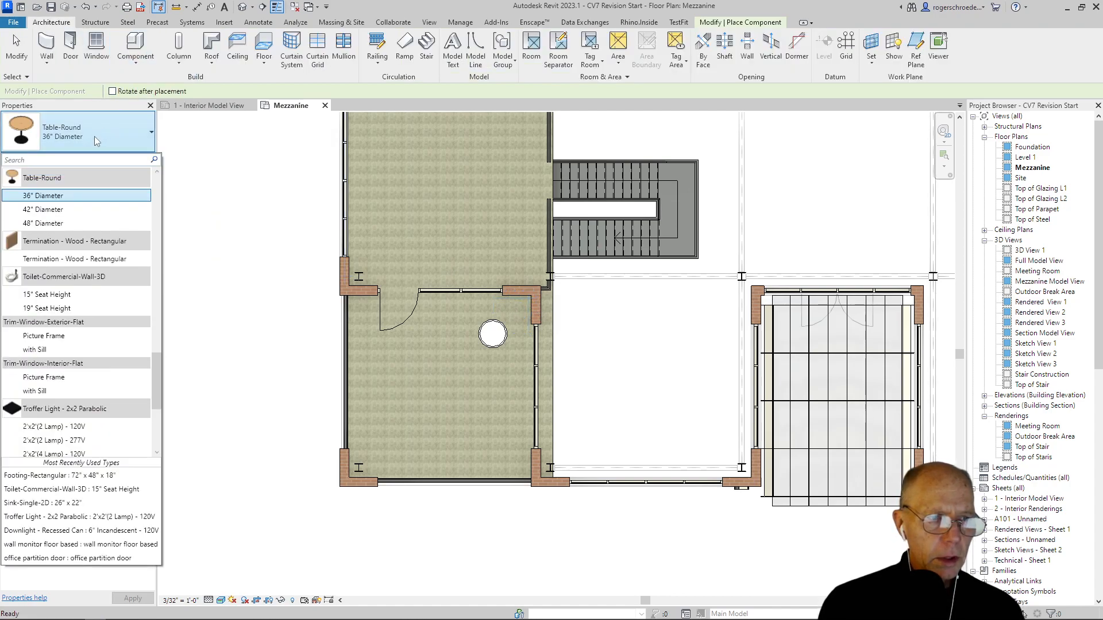
{"action": "scroll", "coordinate": [89, 183], "scroll_direction": "up", "scroll_amount": 15}
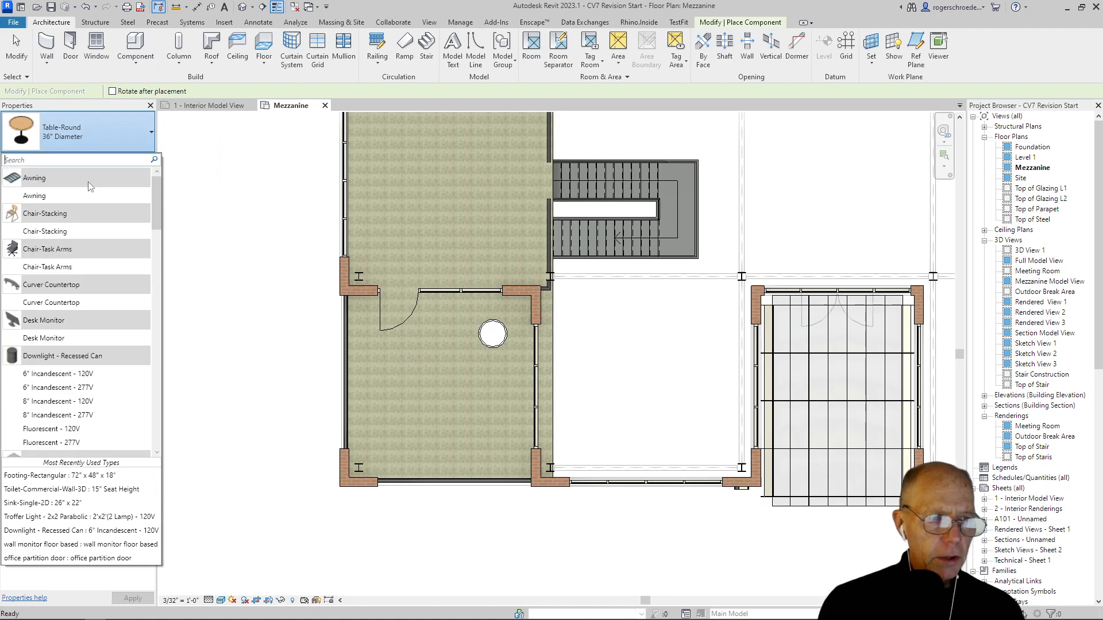
{"action": "left_click", "coordinate": [57, 235]}
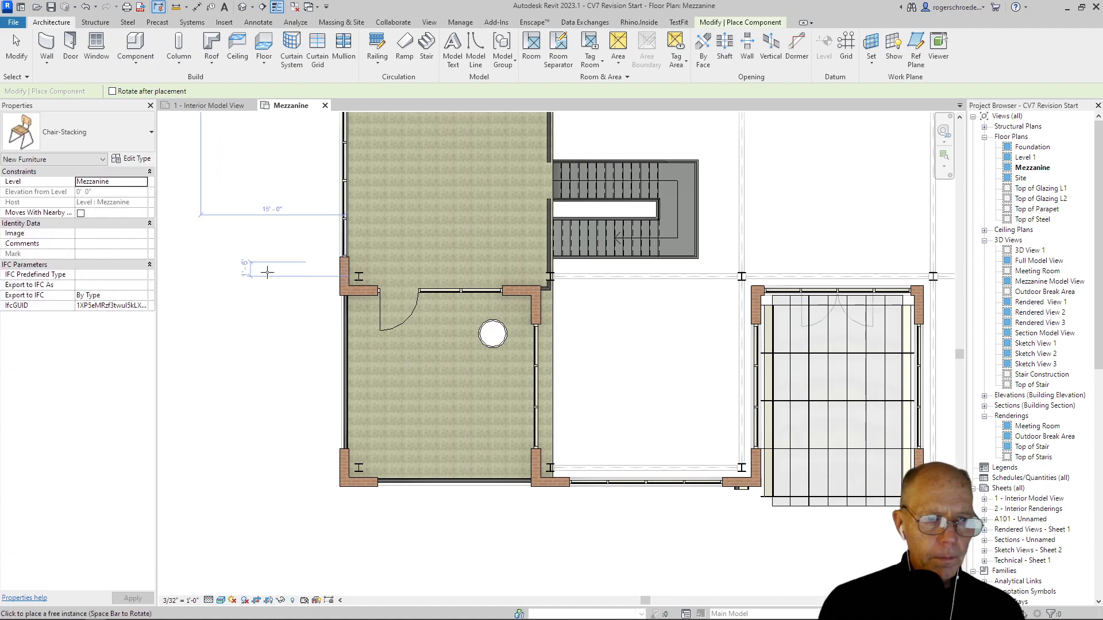
{"action": "scroll", "coordinate": [459, 334], "scroll_direction": "up", "scroll_amount": 5}
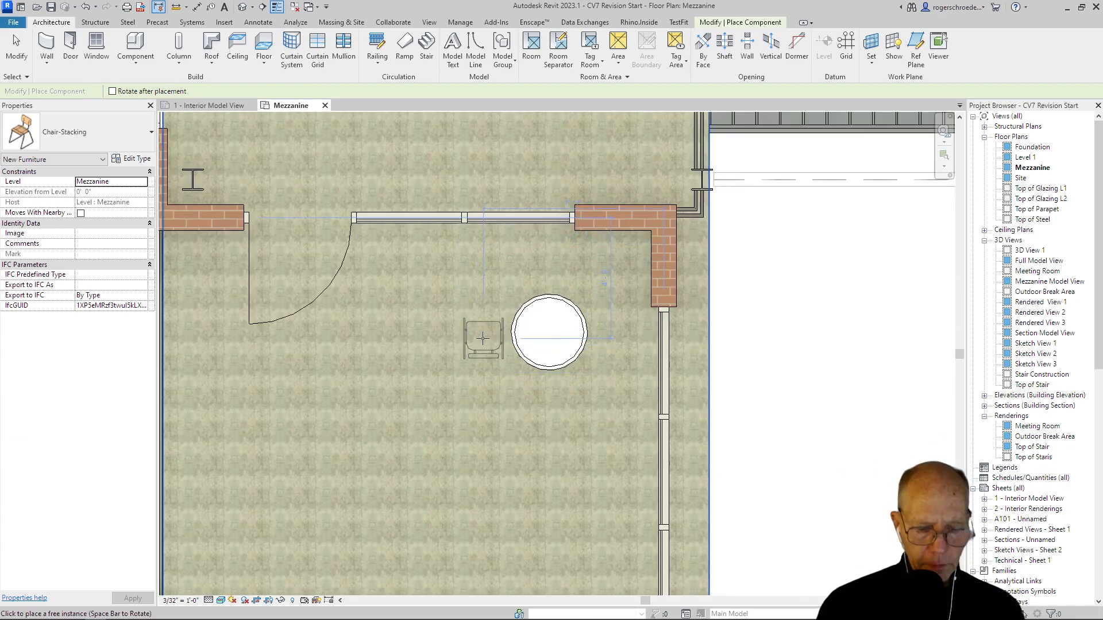
{"action": "key", "text": "space"}
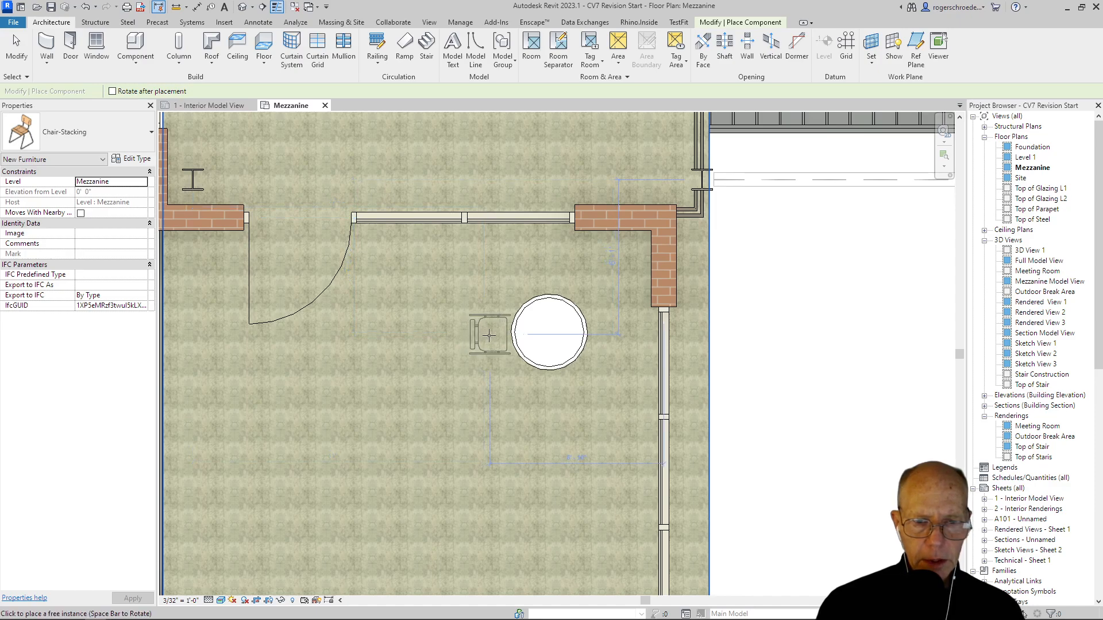
{"action": "left_click", "coordinate": [489, 335]}
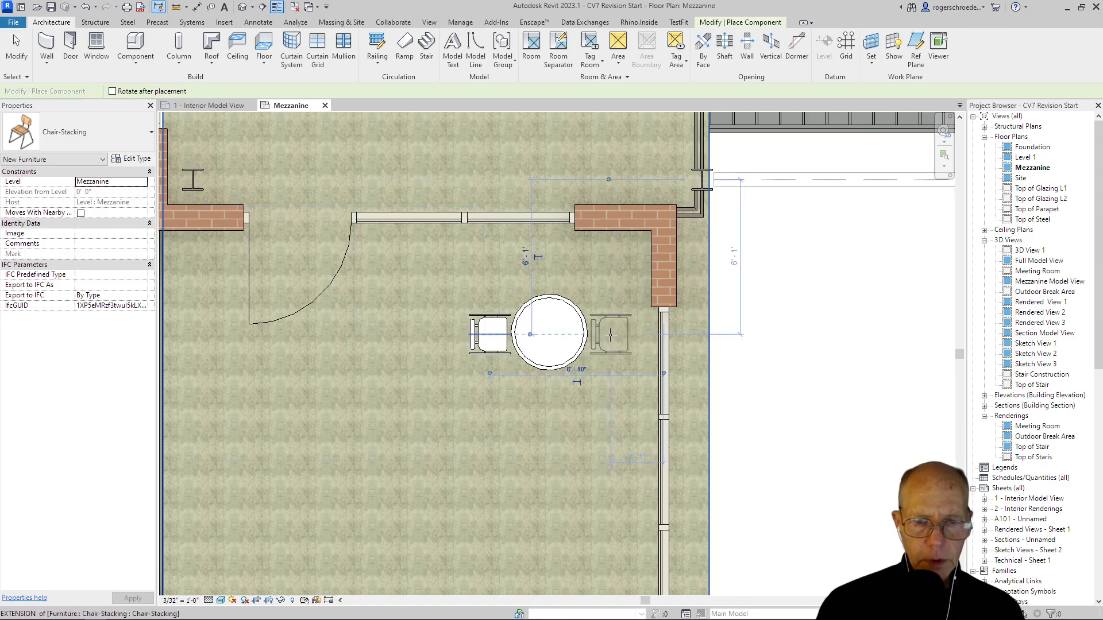
Step: Place a second Chair-Stacking component on the right side of the round table, rotated to face it, and end placement
{"action": "key", "text": "space"}
{"action": "key", "text": "space"}
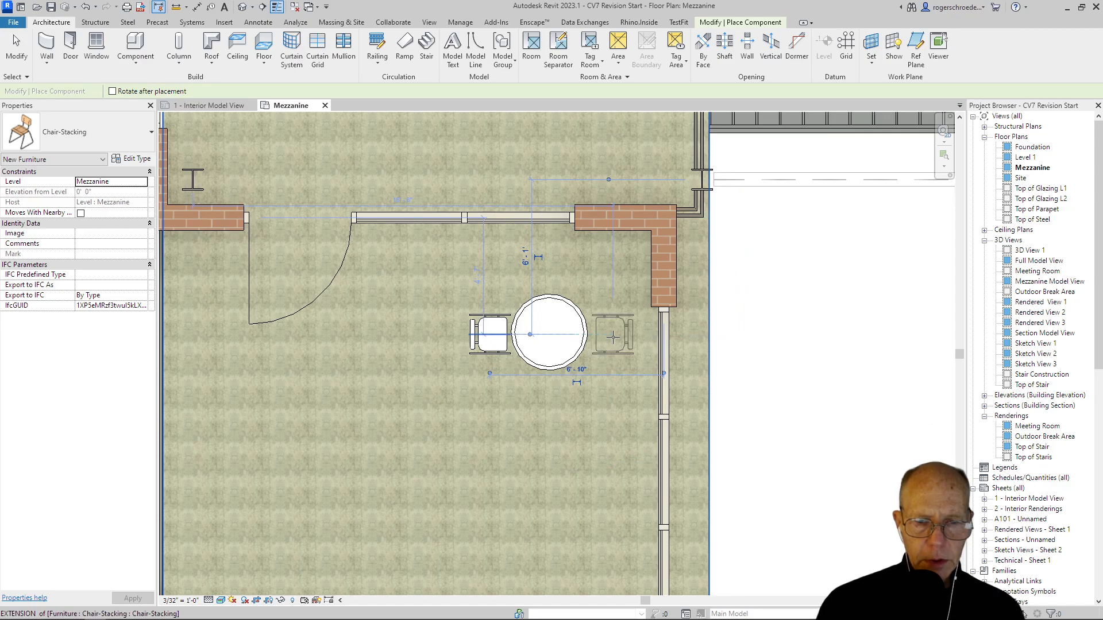
{"action": "left_click", "coordinate": [613, 337]}
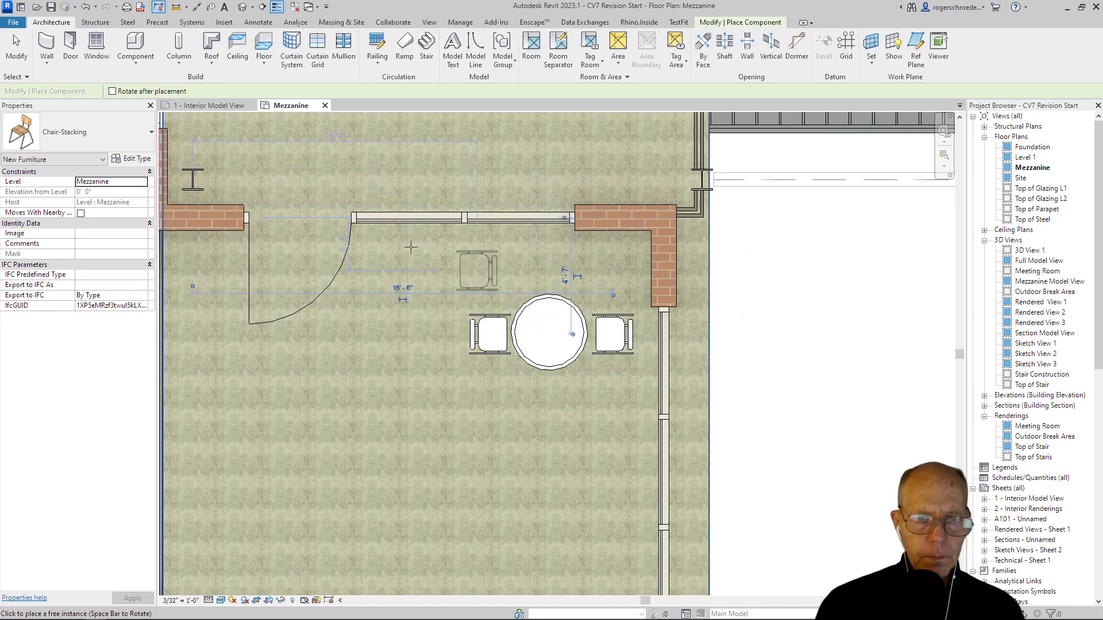
{"action": "left_click", "coordinate": [16, 66]}
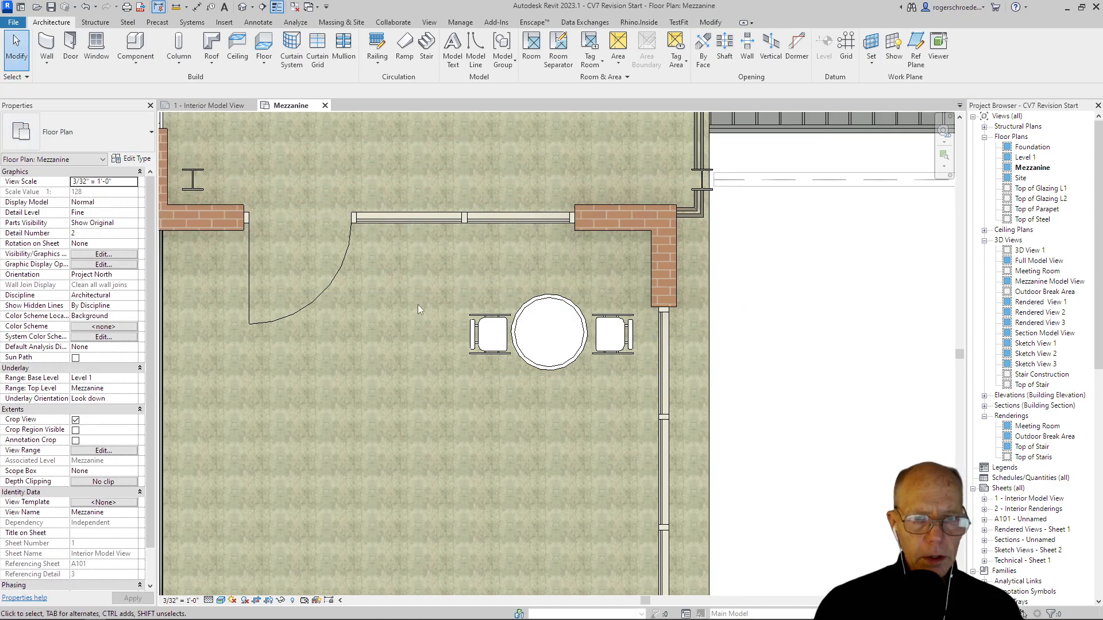
Step: Copy the round table with its two chairs twice straight down the room, spaced about 6'-0" apart, using the Multiple option
{"action": "left_click", "coordinate": [489, 334]}
{"action": "left_click", "coordinate": [560, 341], "text": "ctrl"}
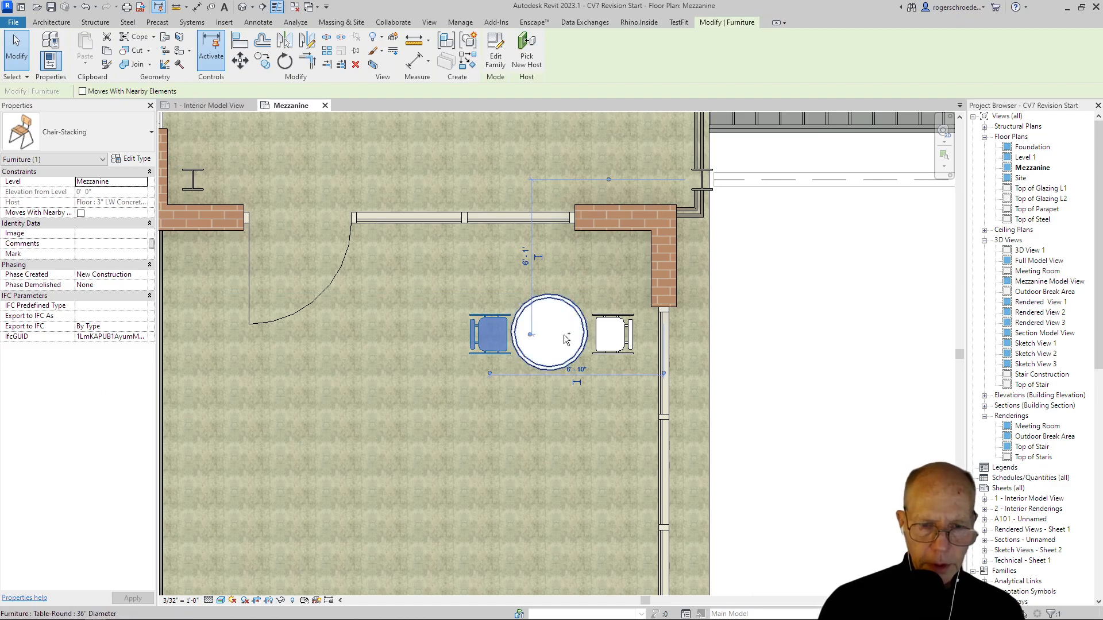
{"action": "left_click", "coordinate": [612, 352], "text": "ctrl"}
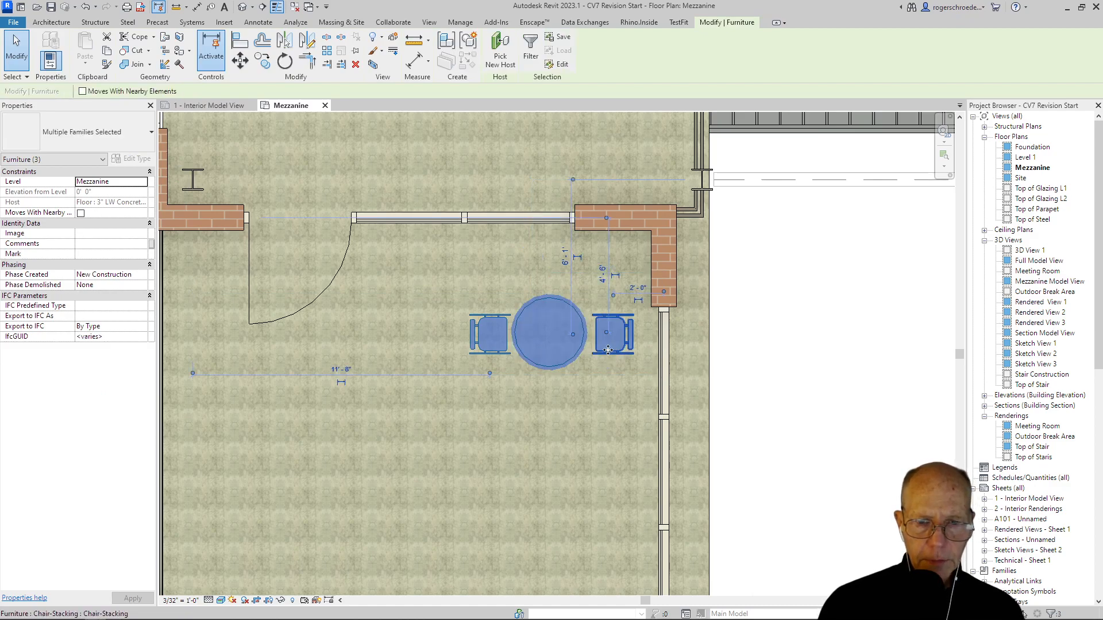
{"action": "left_click", "coordinate": [257, 65]}
{"action": "left_click", "coordinate": [167, 91]}
{"action": "scroll", "coordinate": [355, 374], "scroll_direction": "down", "scroll_amount": 4}
{"action": "middle_click_drag", "start_coordinate": [364, 376], "coordinate": [382, 203]}
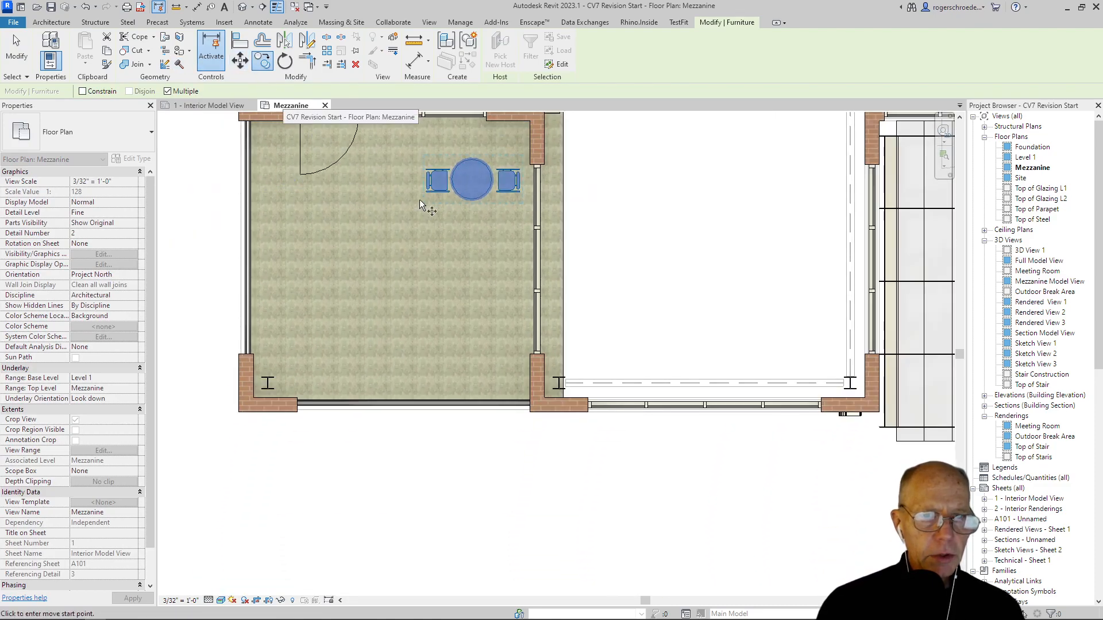
{"action": "left_click", "coordinate": [472, 185]}
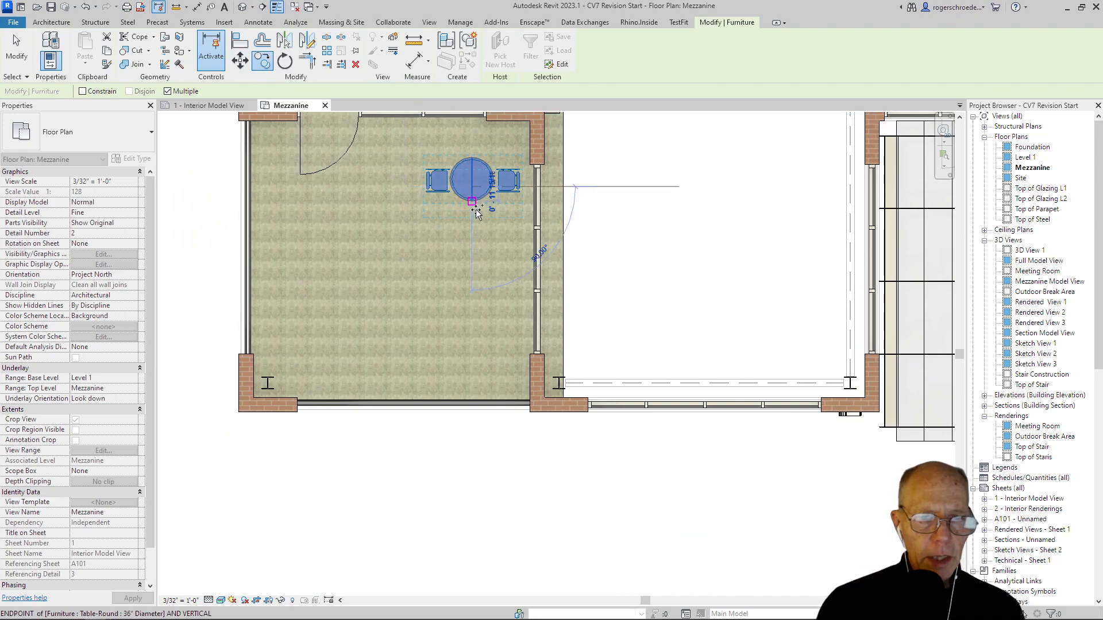
{"action": "left_click", "coordinate": [469, 276]}
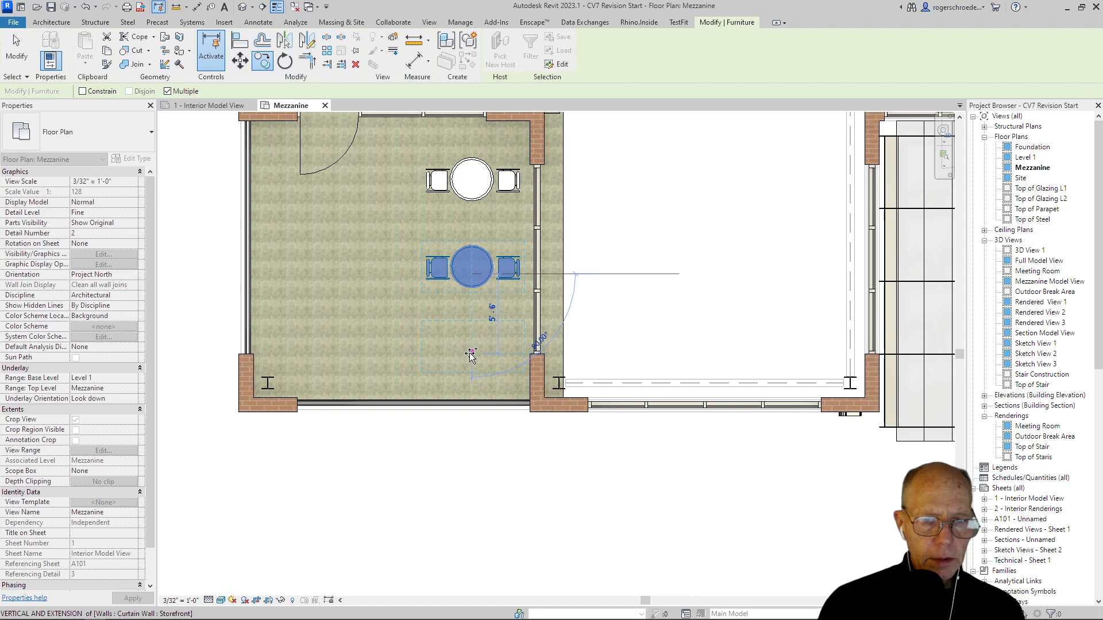
{"action": "left_click", "coordinate": [471, 360]}
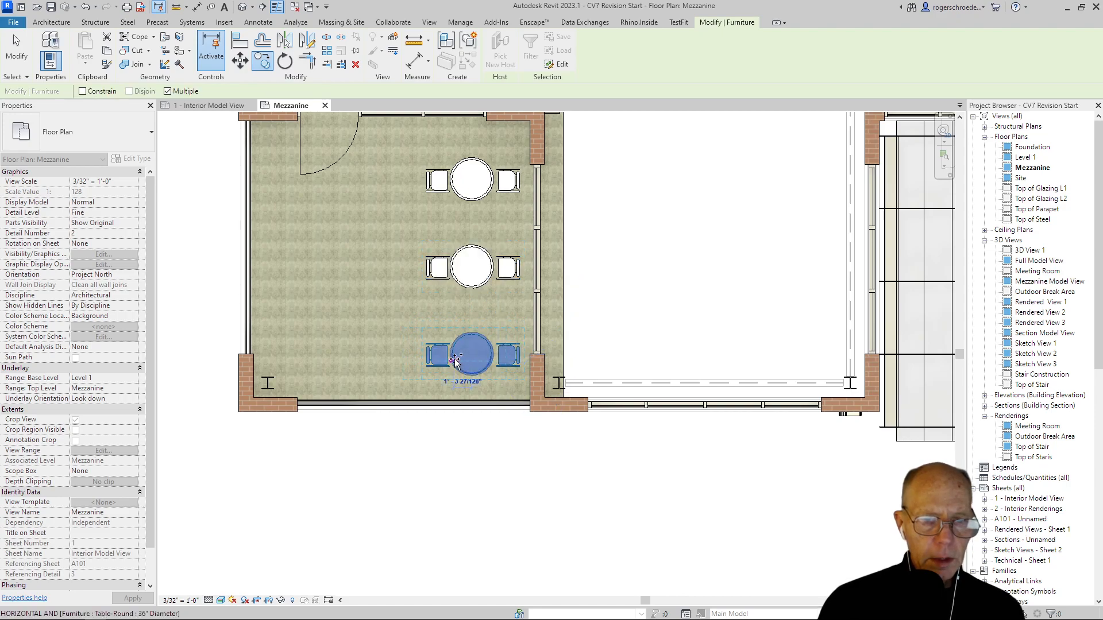
Step: Add a table set copy about 10'-0" left of the lowest one and another about 6'-0" above it, and finish copying
{"action": "left_click", "coordinate": [327, 362]}
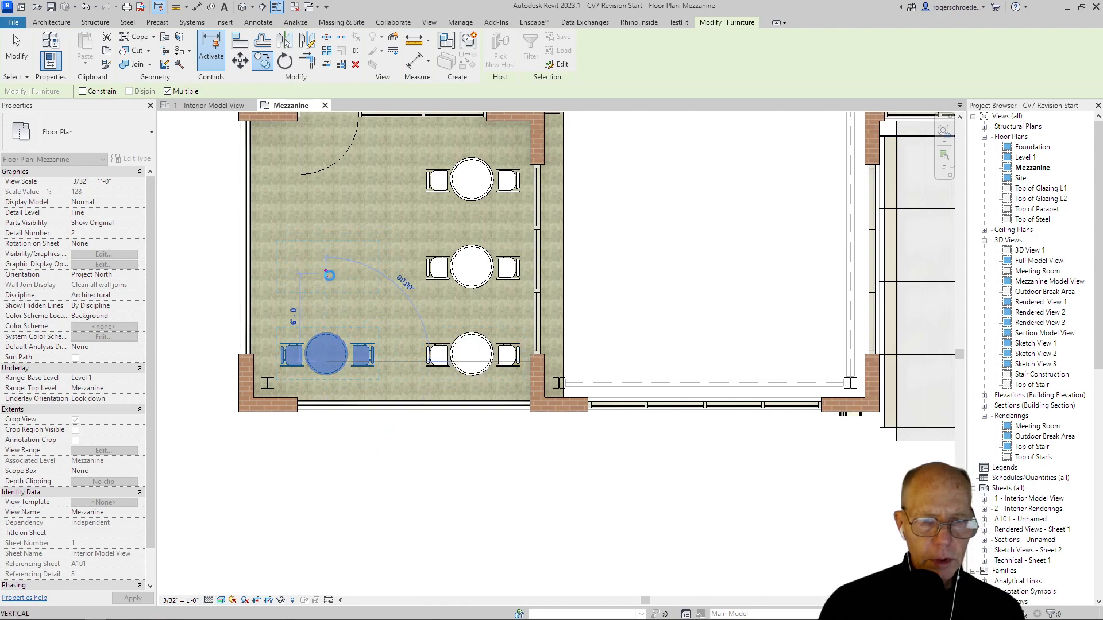
{"action": "left_click", "coordinate": [328, 276]}
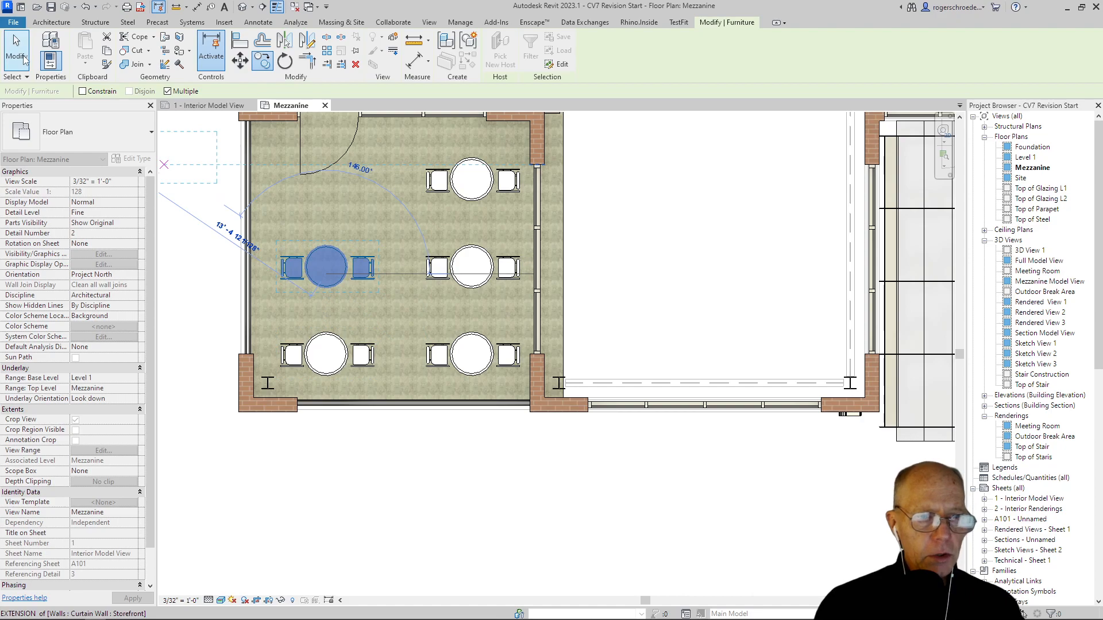
{"action": "left_click", "coordinate": [17, 55]}
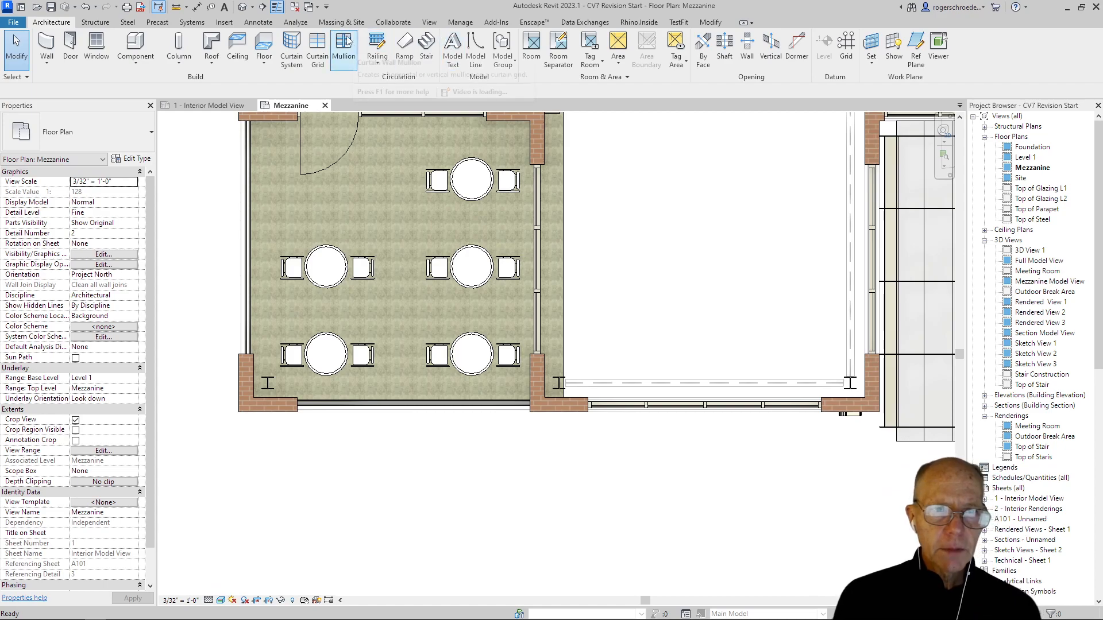
Step: Create a perspective camera view from the break room's lower-left corner, aimed up and right across the plan to beyond the building's upper edge
{"action": "left_click", "coordinate": [430, 22]}
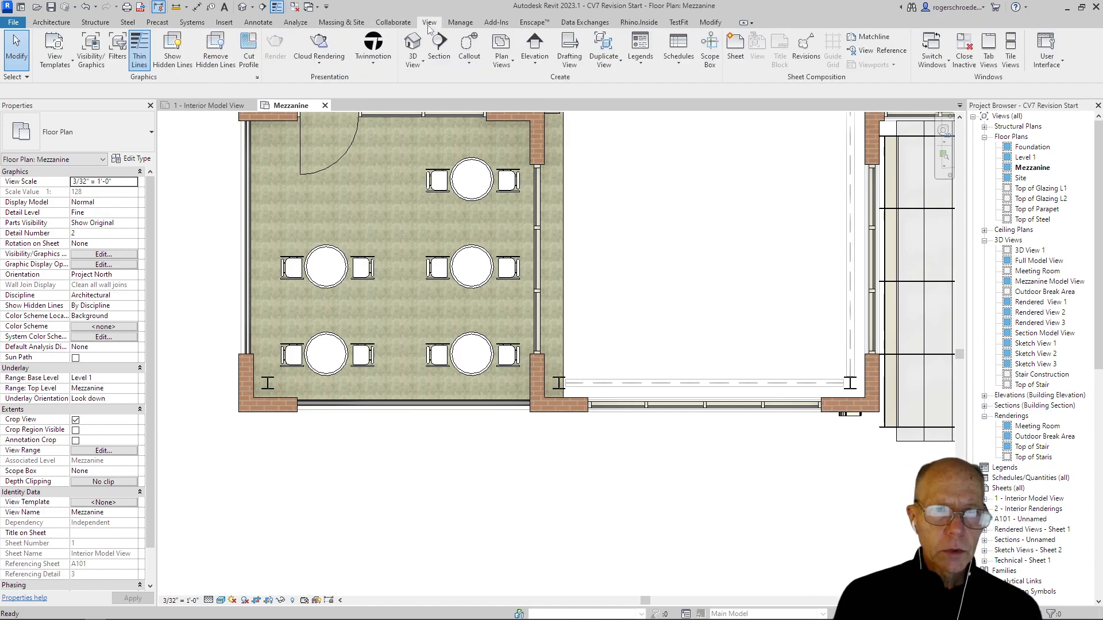
{"action": "left_click", "coordinate": [412, 60]}
{"action": "left_click", "coordinate": [441, 112]}
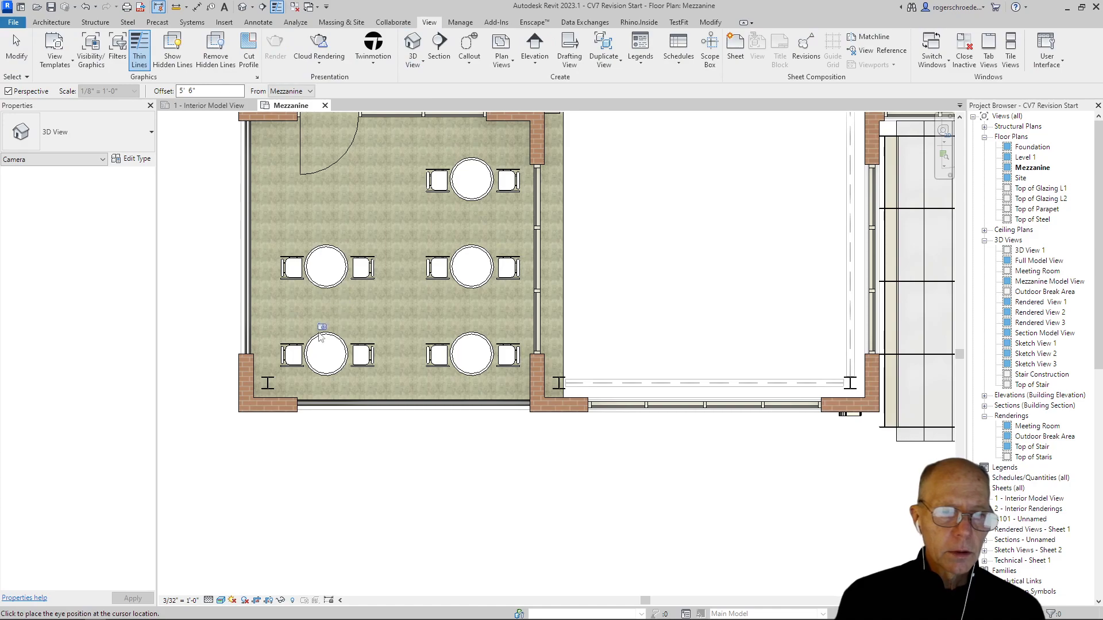
{"action": "left_click", "coordinate": [284, 387]}
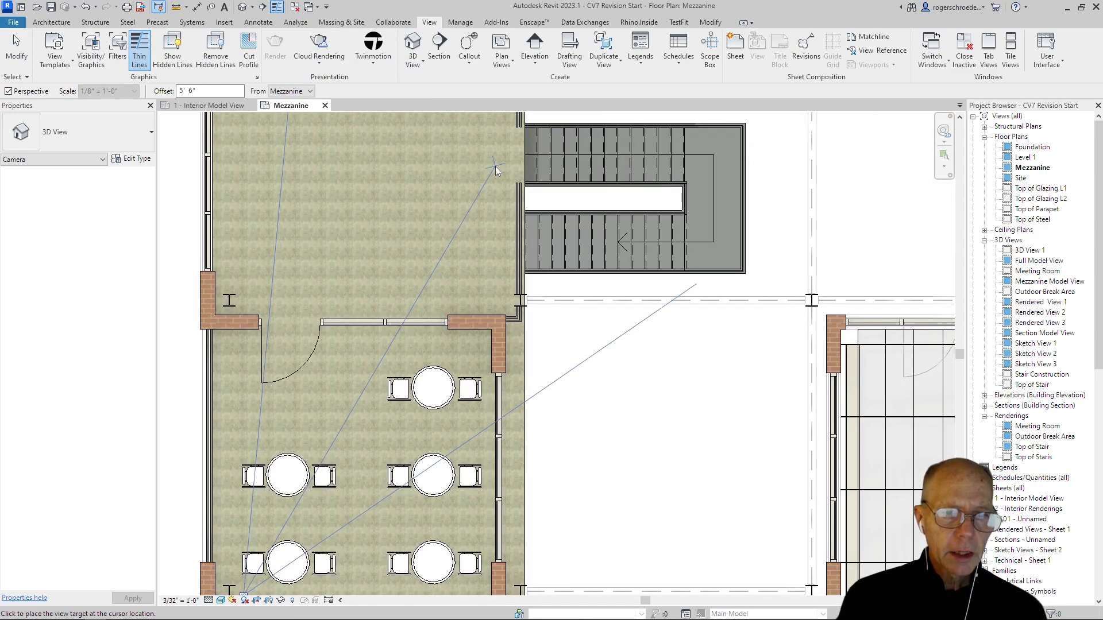
{"action": "middle_click_drag", "start_coordinate": [488, 193], "coordinate": [456, 323]}
{"action": "scroll", "coordinate": [440, 325], "scroll_direction": "down", "scroll_amount": 6}
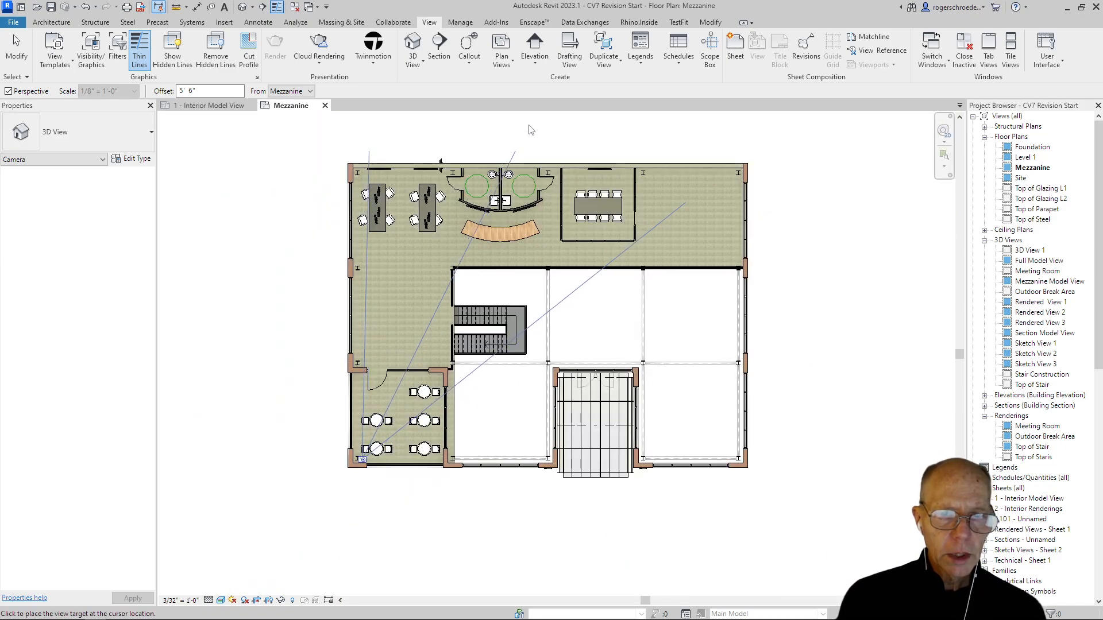
{"action": "scroll", "coordinate": [526, 136], "scroll_direction": "down", "scroll_amount": 3}
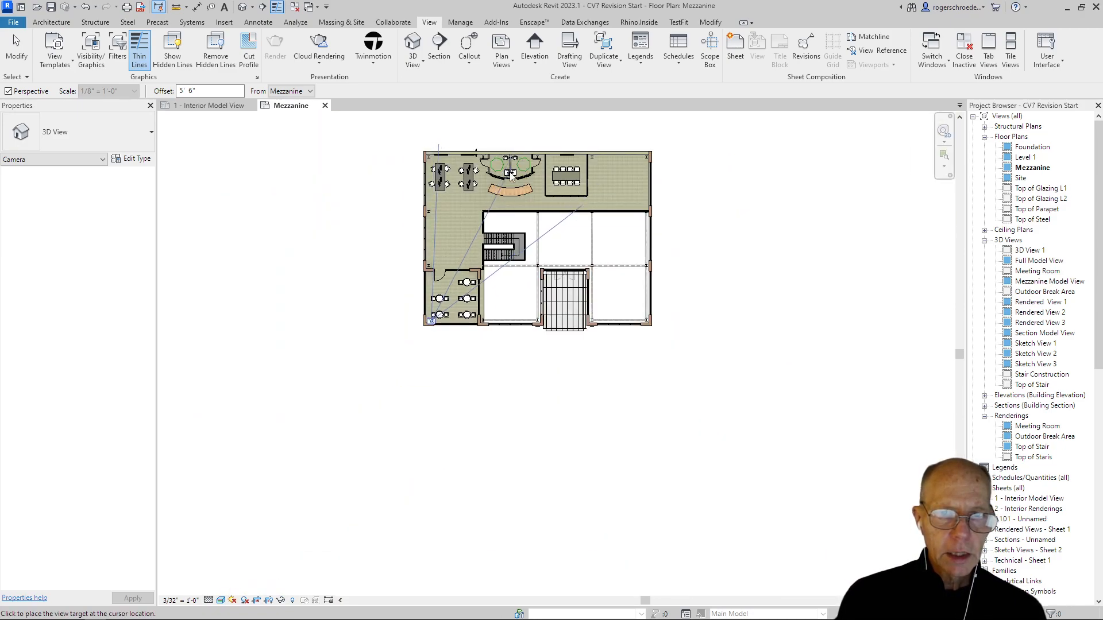
{"action": "middle_click_drag", "start_coordinate": [512, 171], "coordinate": [463, 393]}
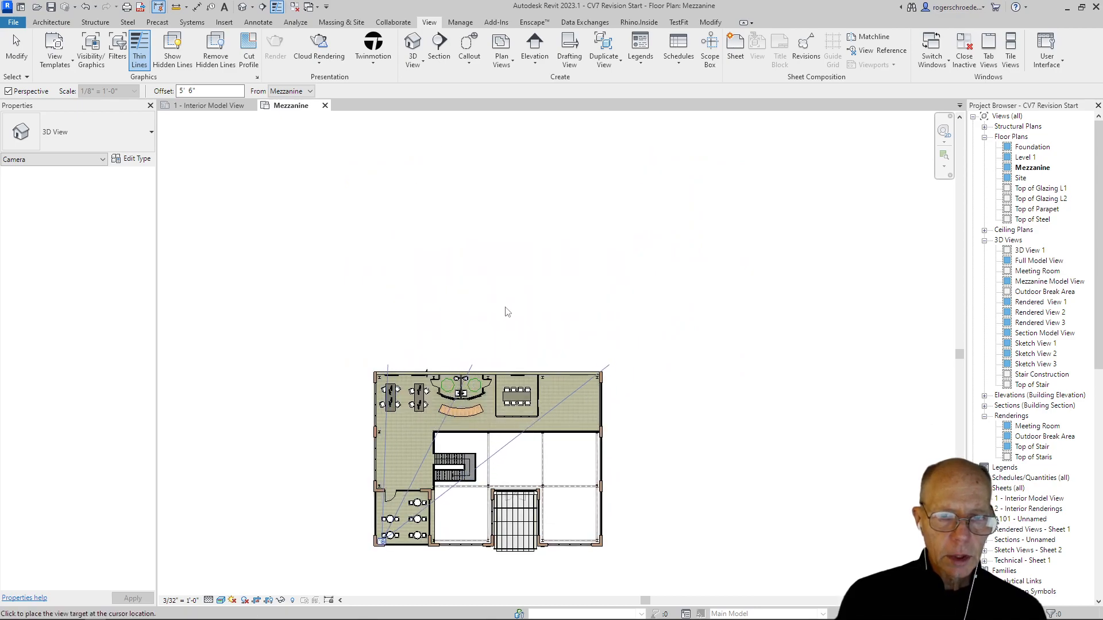
{"action": "left_click", "coordinate": [510, 310]}
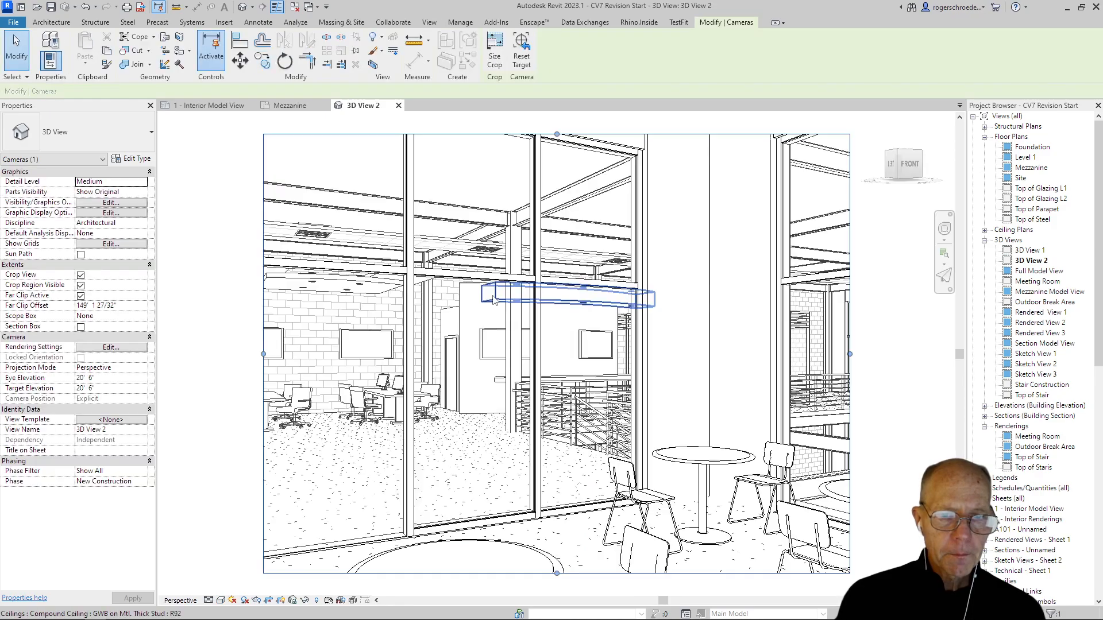
Step: Enlarge the camera view's crop region on all four sides to take in the walls, ceiling, tables and chairs, and deselect it
{"action": "scroll", "coordinate": [361, 337], "scroll_direction": "down", "scroll_amount": 4}
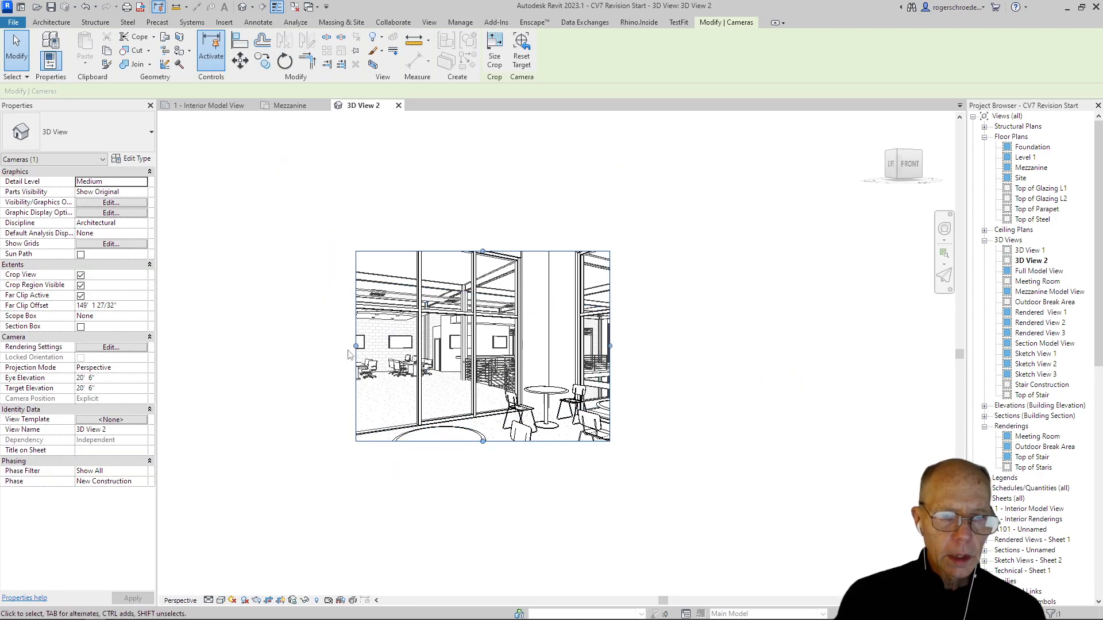
{"action": "left_click_drag", "start_coordinate": [356, 345], "coordinate": [266, 345]}
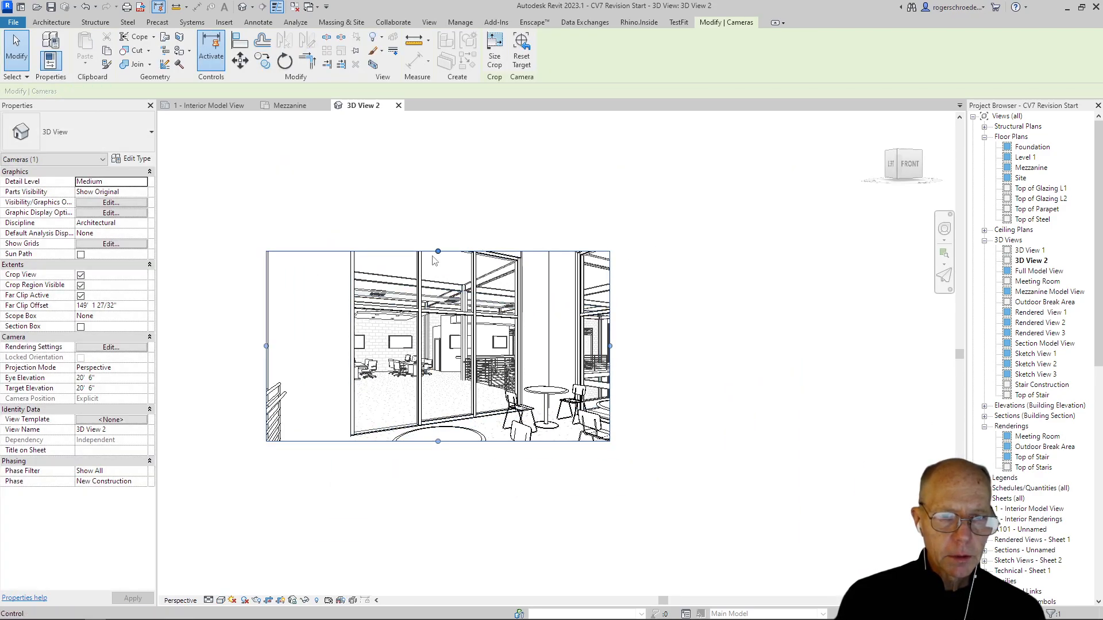
{"action": "left_click_drag", "start_coordinate": [438, 254], "coordinate": [438, 212]}
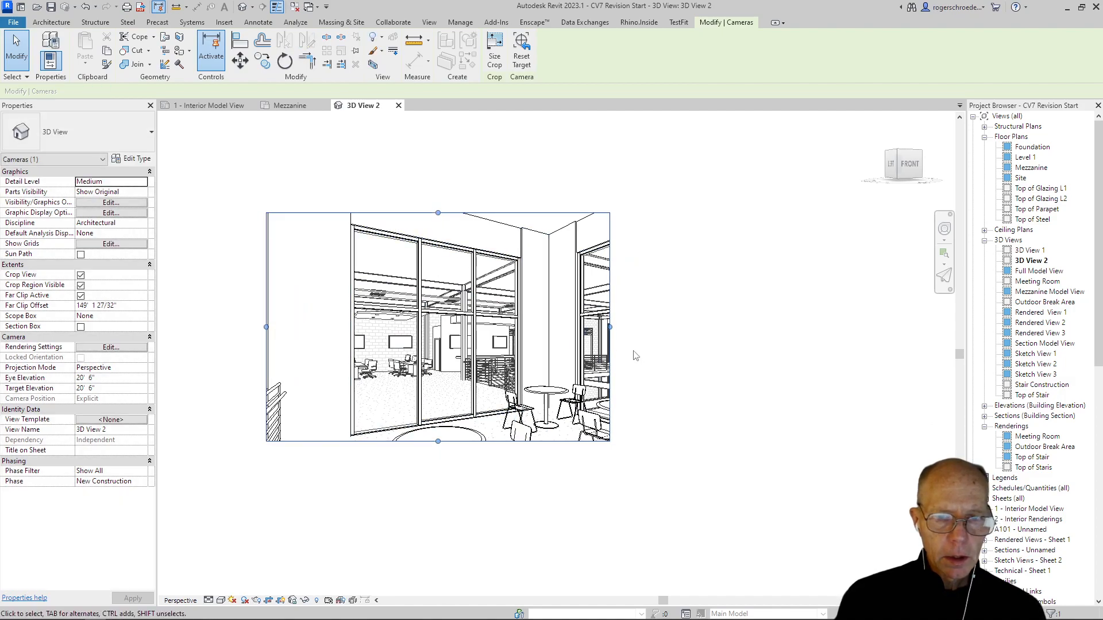
{"action": "left_click_drag", "start_coordinate": [609, 329], "coordinate": [730, 328]}
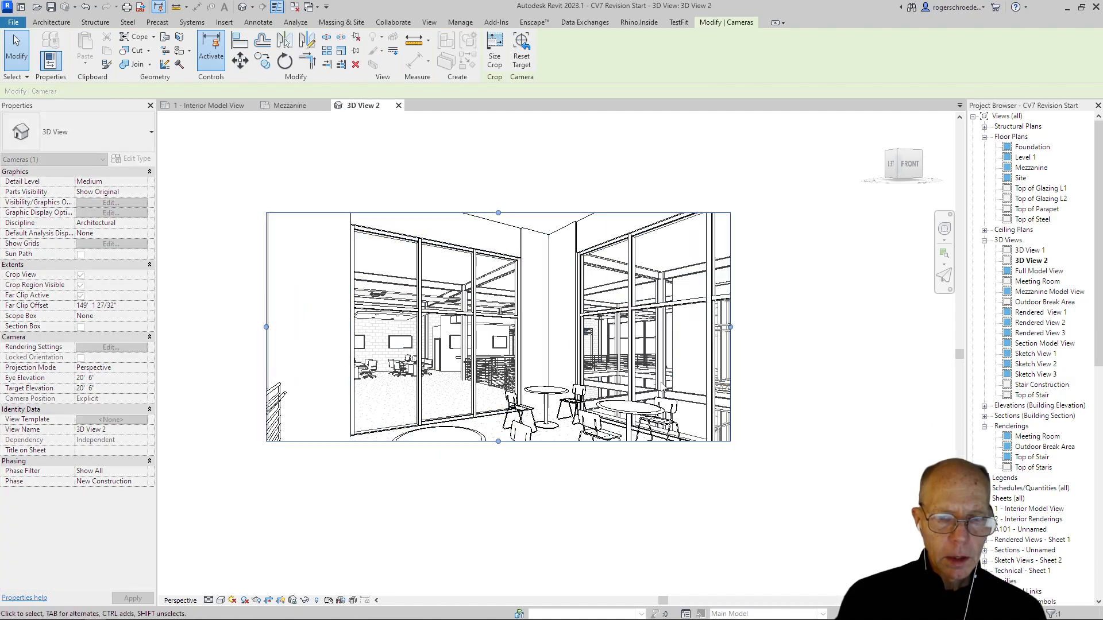
{"action": "left_click_drag", "start_coordinate": [498, 441], "coordinate": [498, 518]}
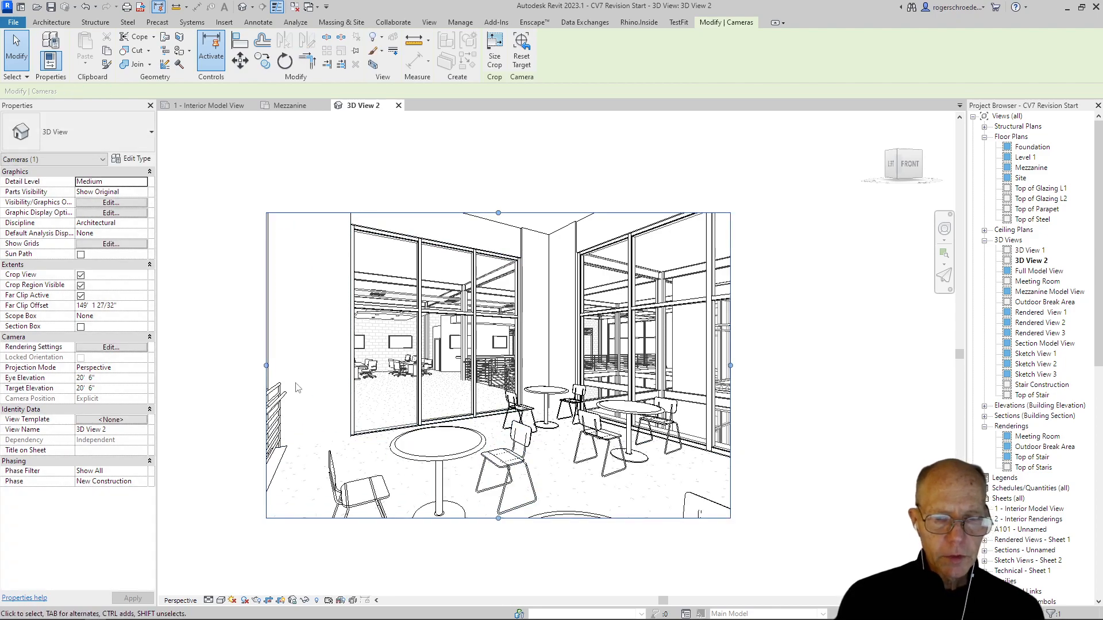
{"action": "left_click", "coordinate": [231, 361]}
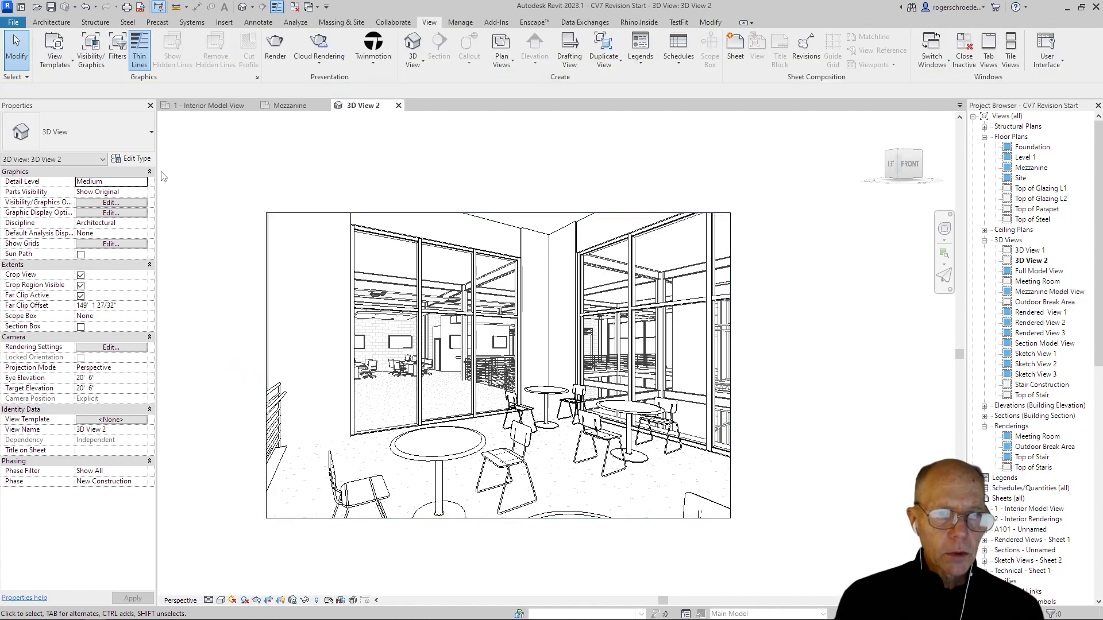
Step: Rename the new camera view as Outdoor Break Area 2 and set its visual style to Realistic
{"action": "left_click", "coordinate": [1027, 263]}
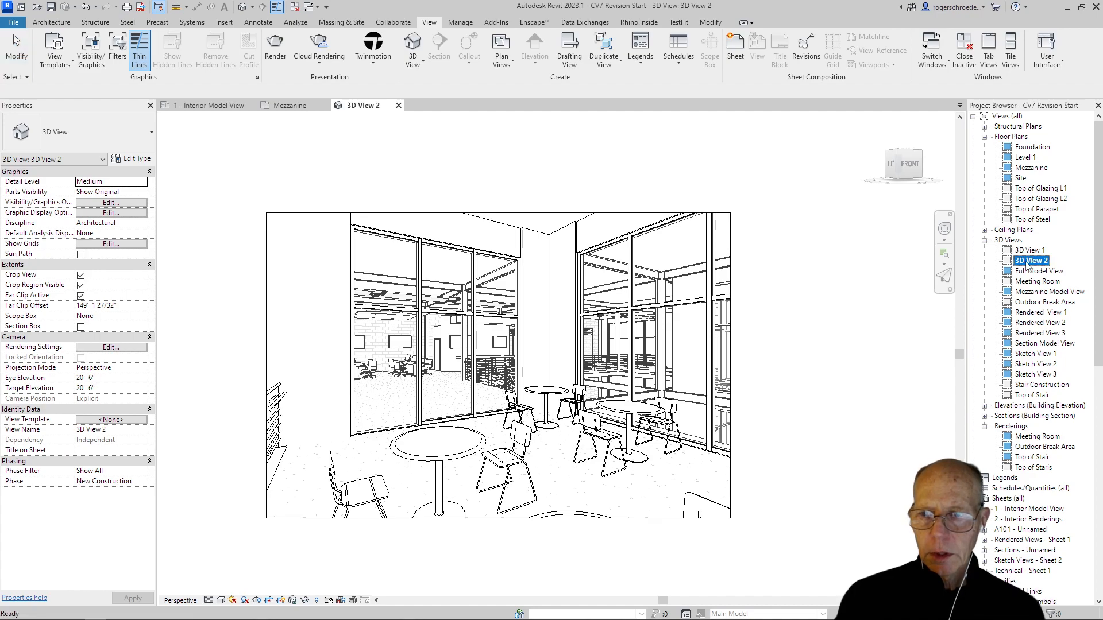
{"action": "left_click", "coordinate": [1027, 263]}
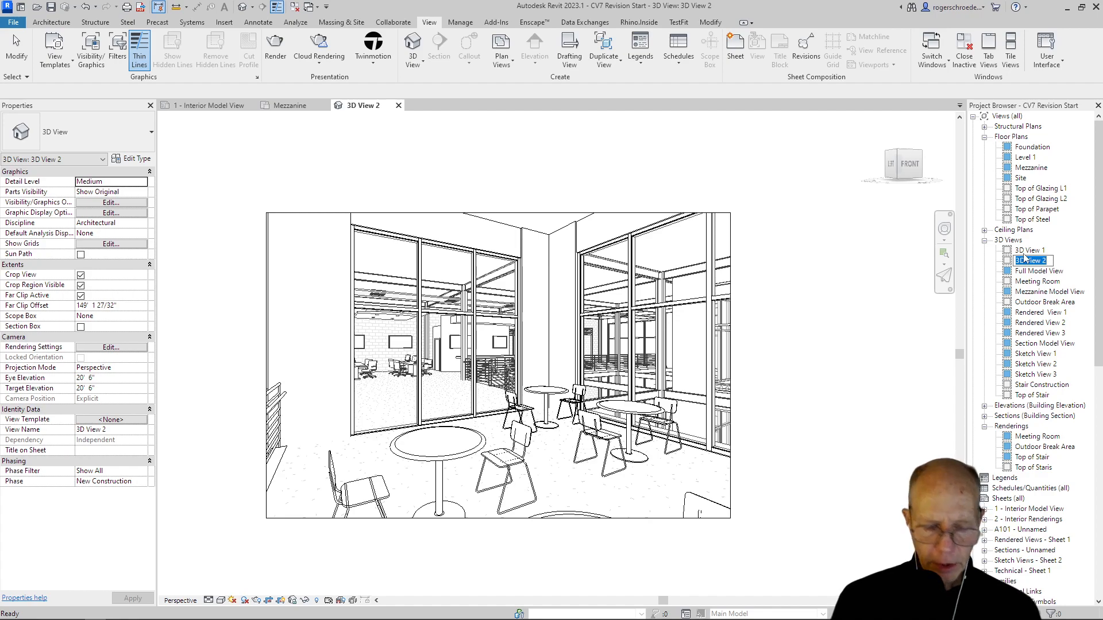
{"action": "type", "text": "Outdoor"}
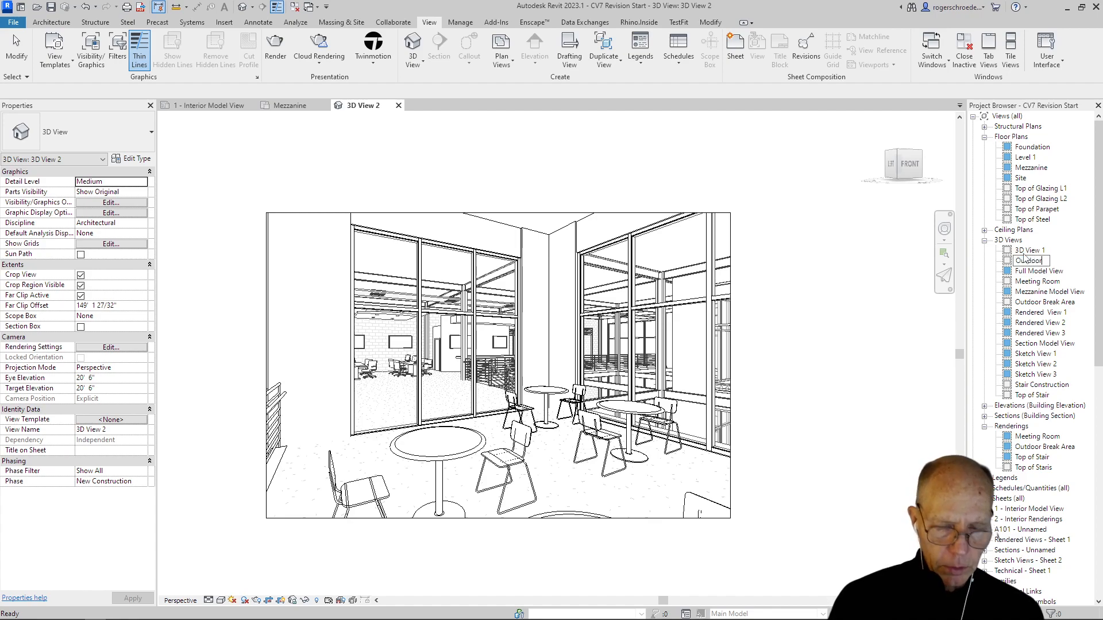
{"action": "type", "text": " Break Area 2"}
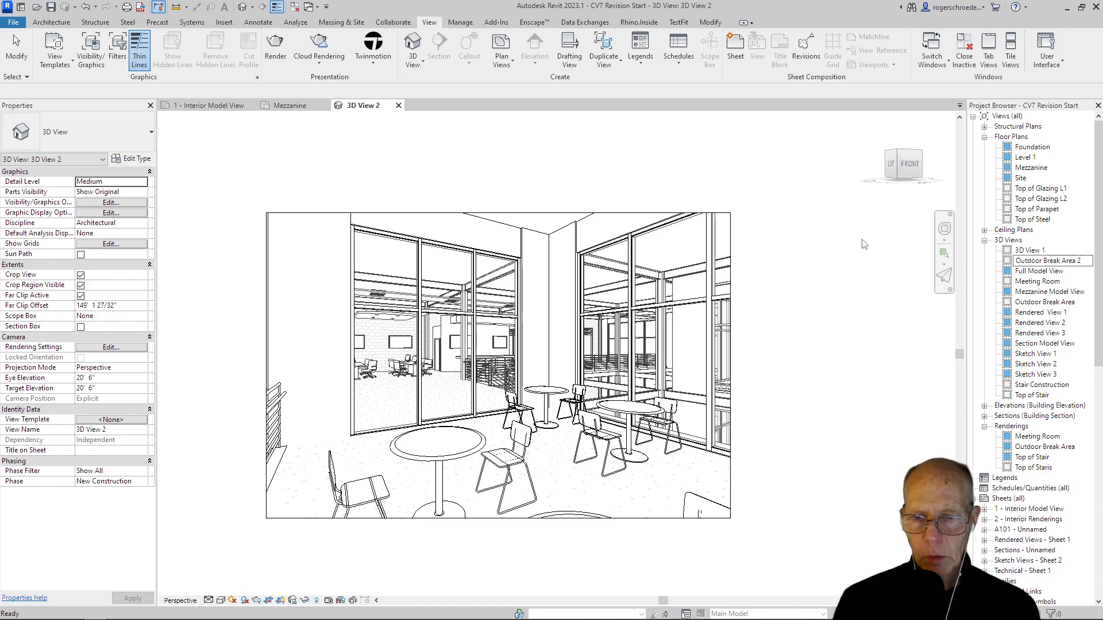
{"action": "key", "text": "Return"}
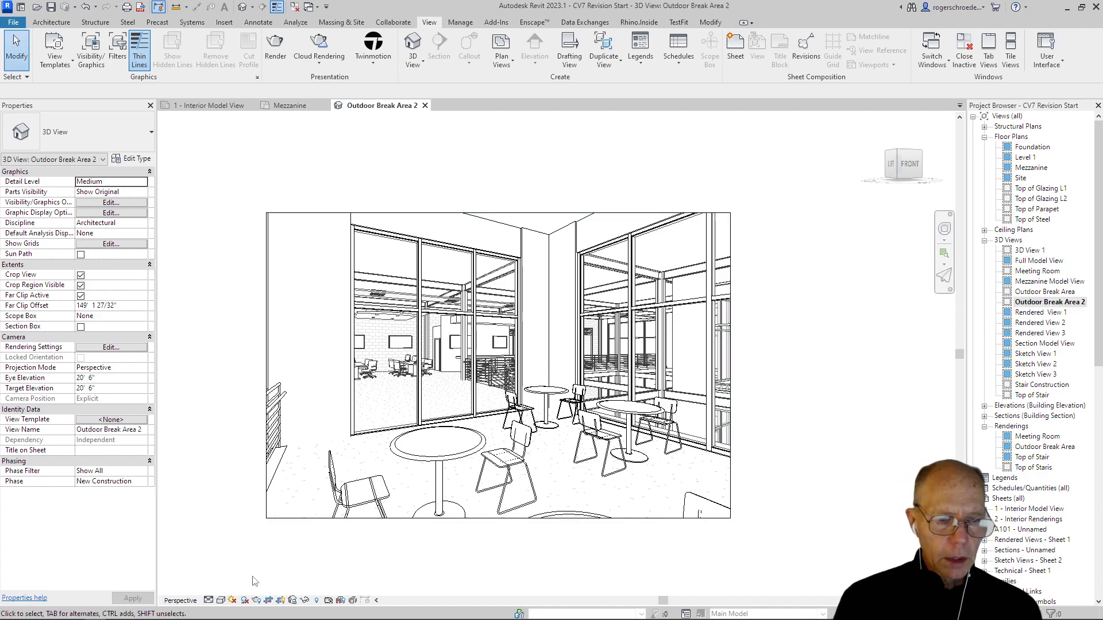
{"action": "left_click", "coordinate": [219, 601]}
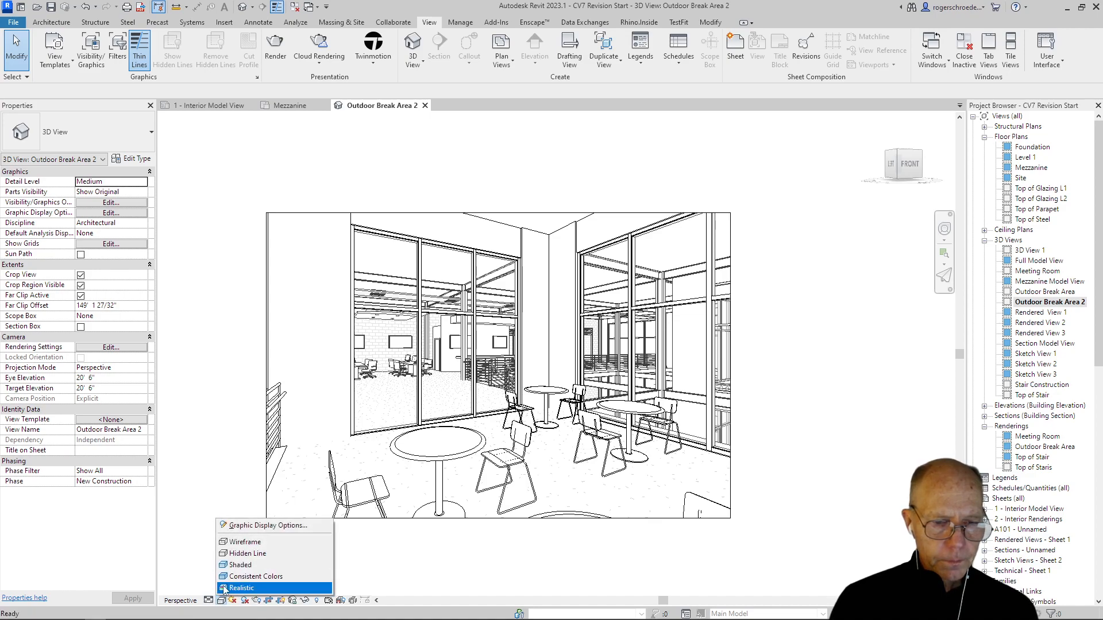
{"action": "left_click", "coordinate": [223, 587]}
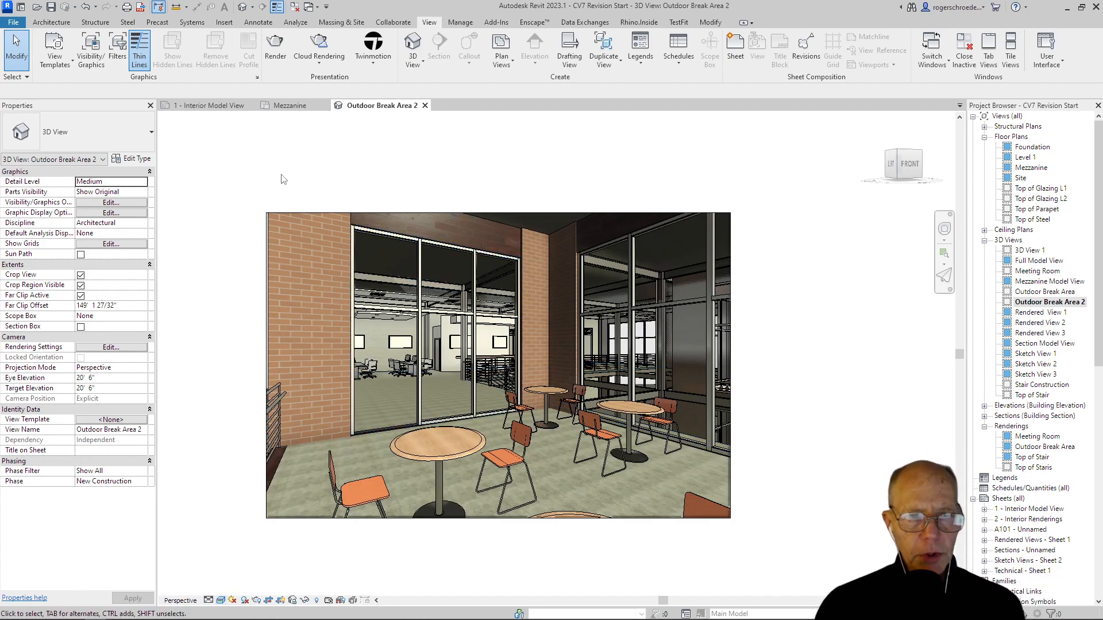
Step: Return to the Mezzanine floor plan, then switch to the CV7 course page in Chrome and download the Jefferson stool family to the Desktop
{"action": "left_click", "coordinate": [290, 105]}
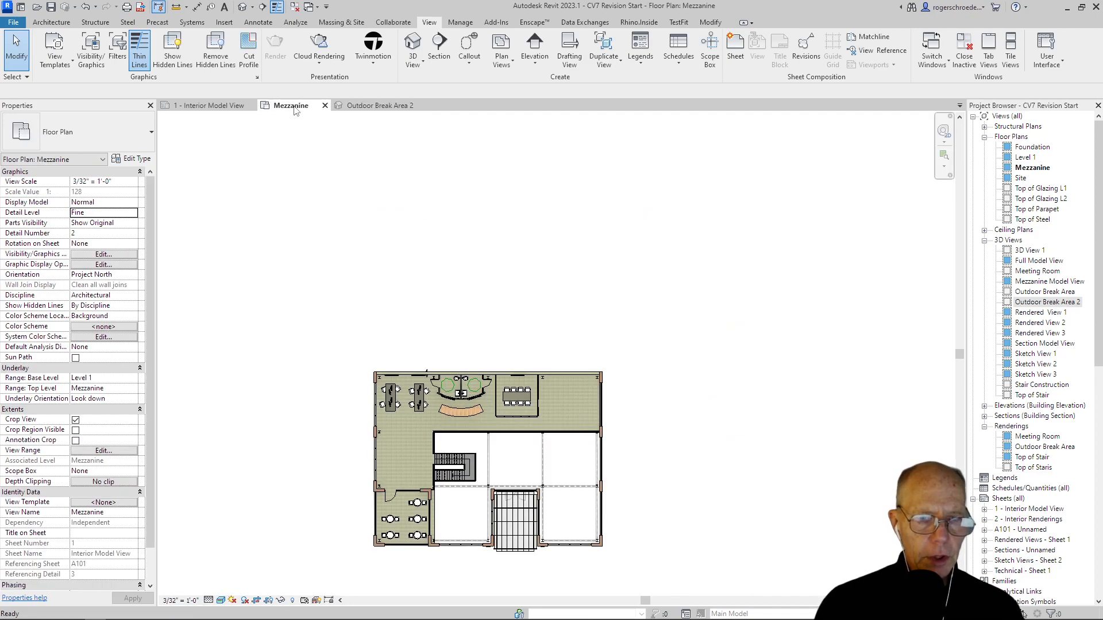
{"action": "scroll", "coordinate": [466, 415], "scroll_direction": "up", "scroll_amount": 3}
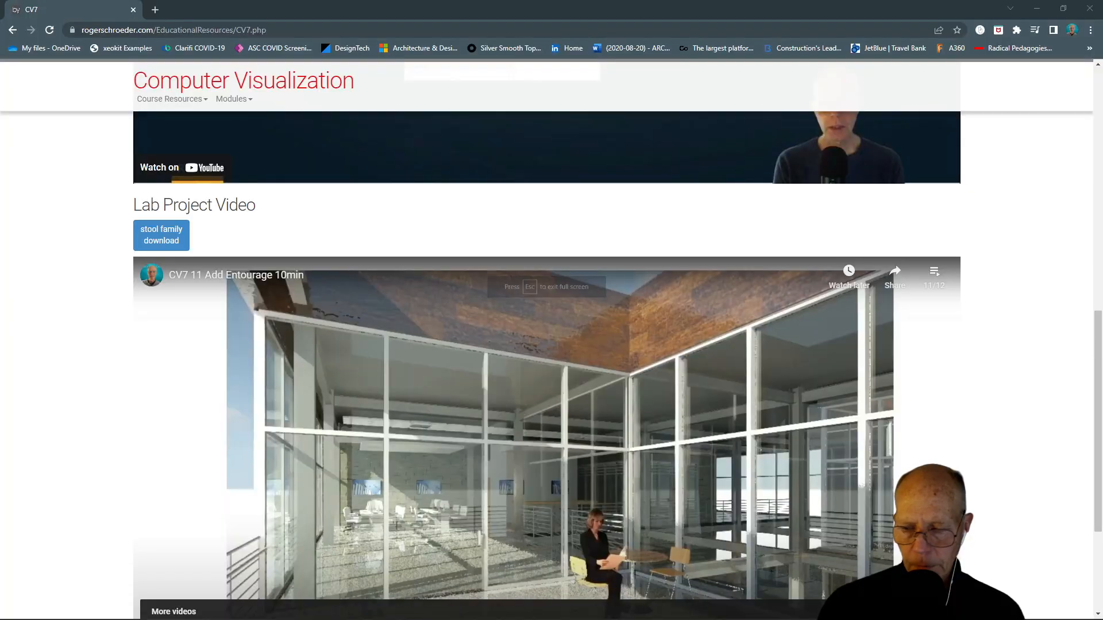
{"action": "left_click", "coordinate": [161, 241]}
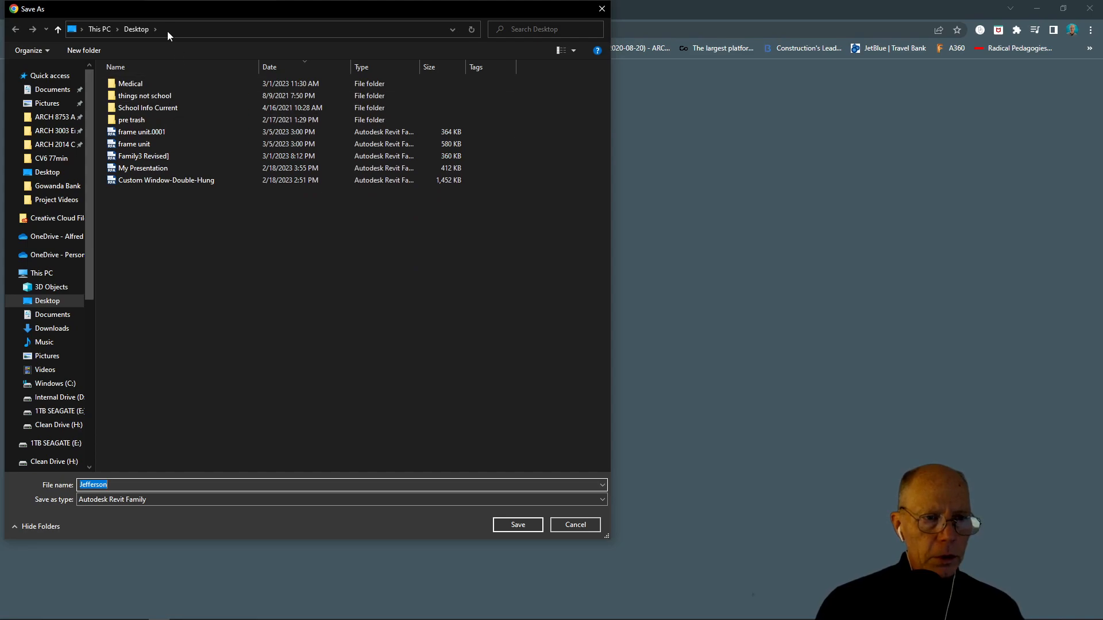
{"action": "left_click", "coordinate": [524, 525]}
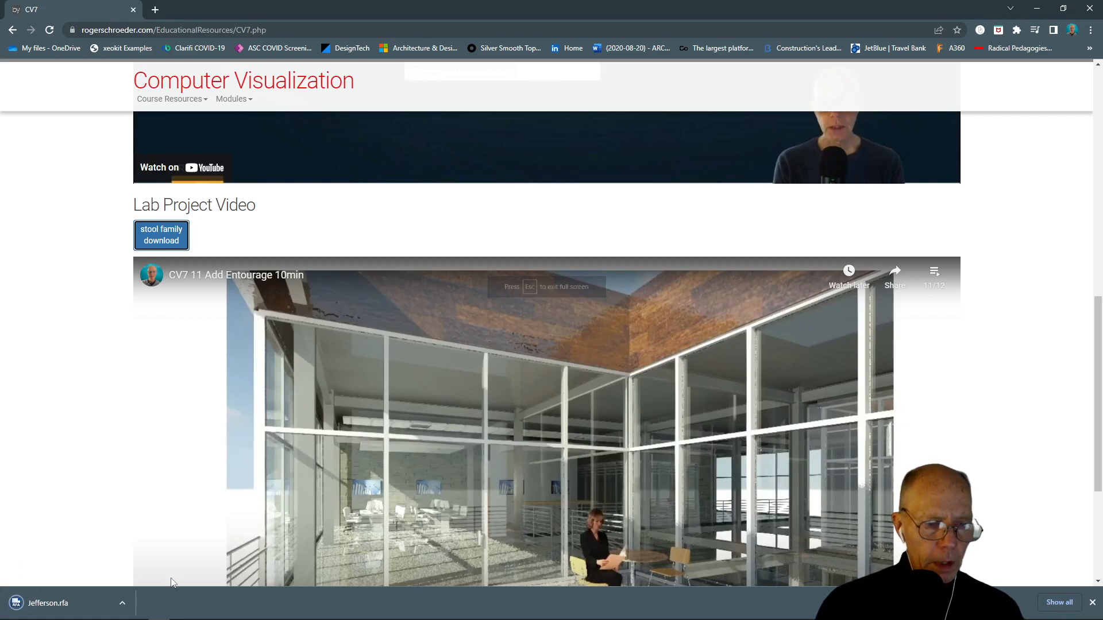
Step: Open the downloaded Jefferson.rfa in Revit with a model upgrade and load it into the project, overwriting the existing version
{"action": "left_click", "coordinate": [123, 604]}
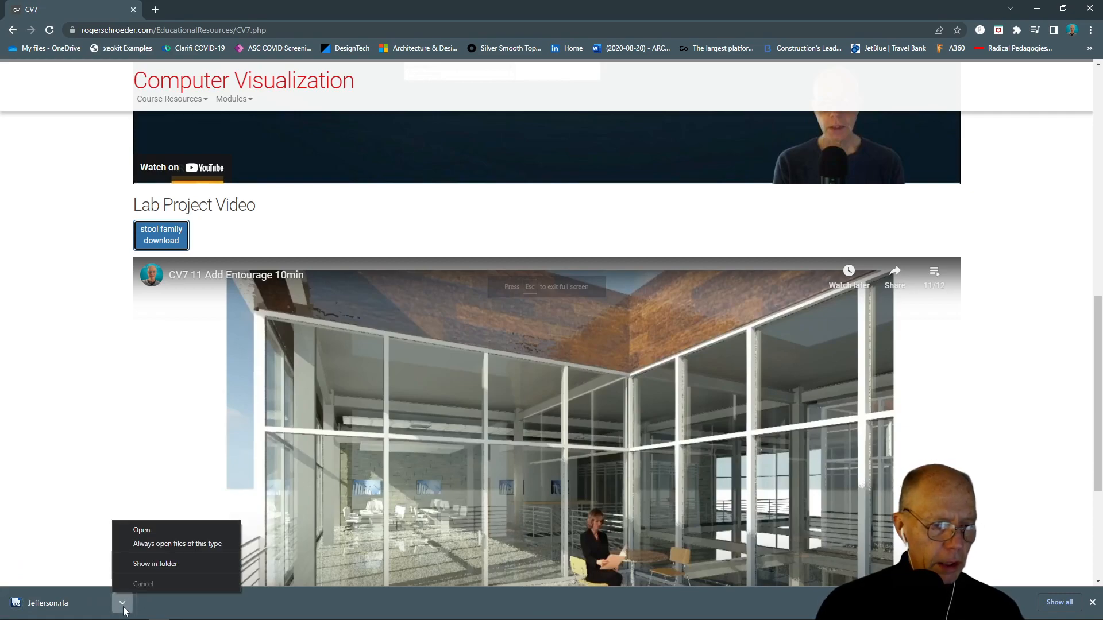
{"action": "left_click", "coordinate": [142, 530]}
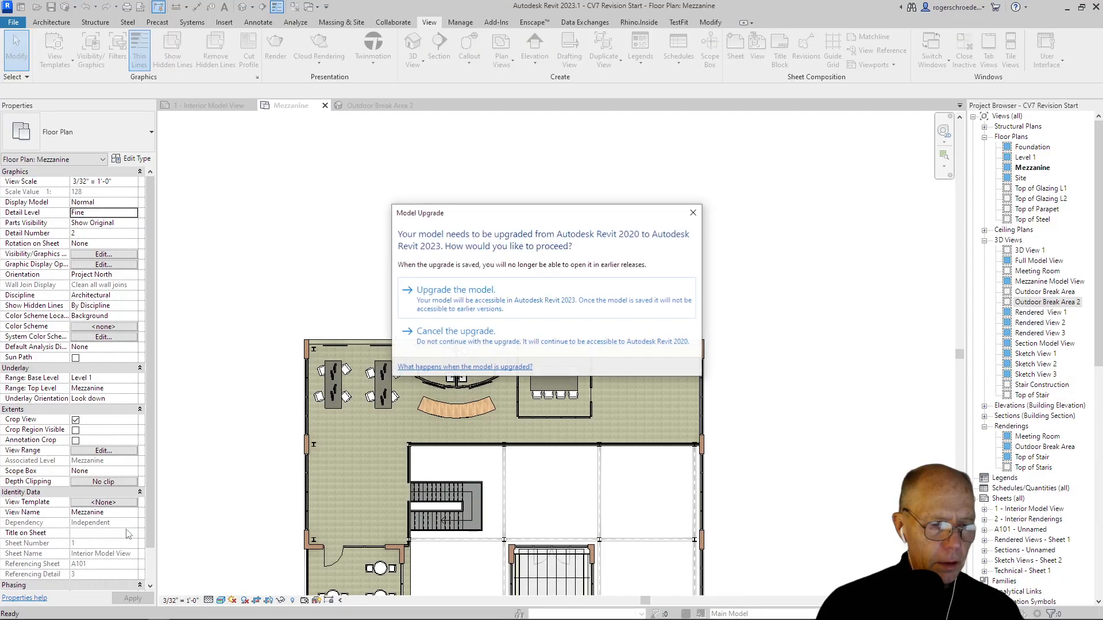
{"action": "left_click", "coordinate": [458, 290]}
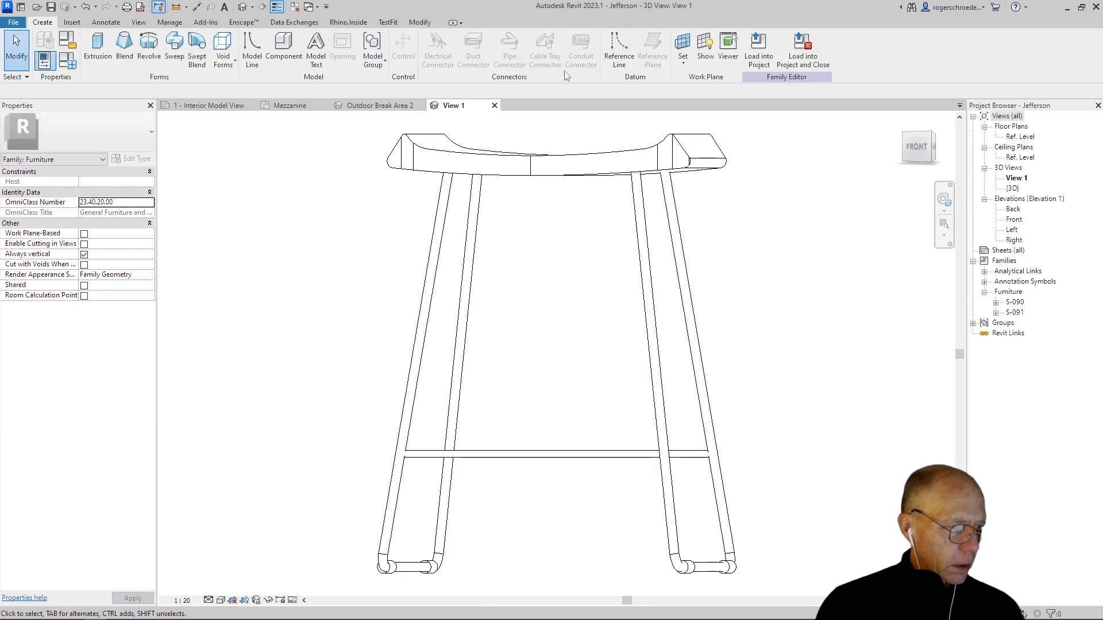
{"action": "left_click", "coordinate": [758, 48]}
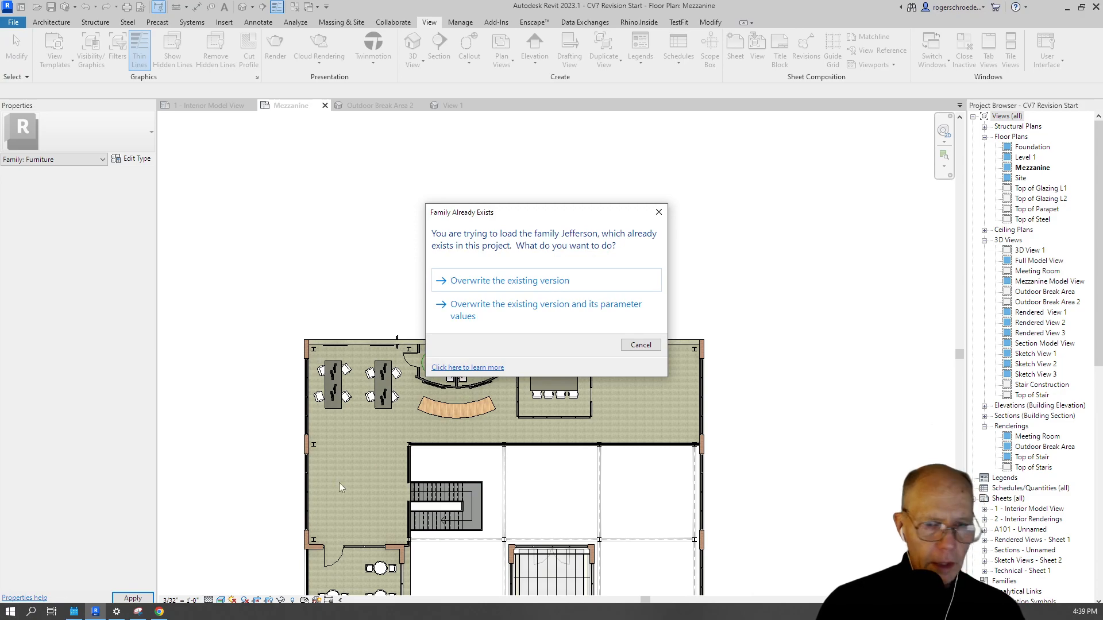
{"action": "left_click", "coordinate": [565, 281]}
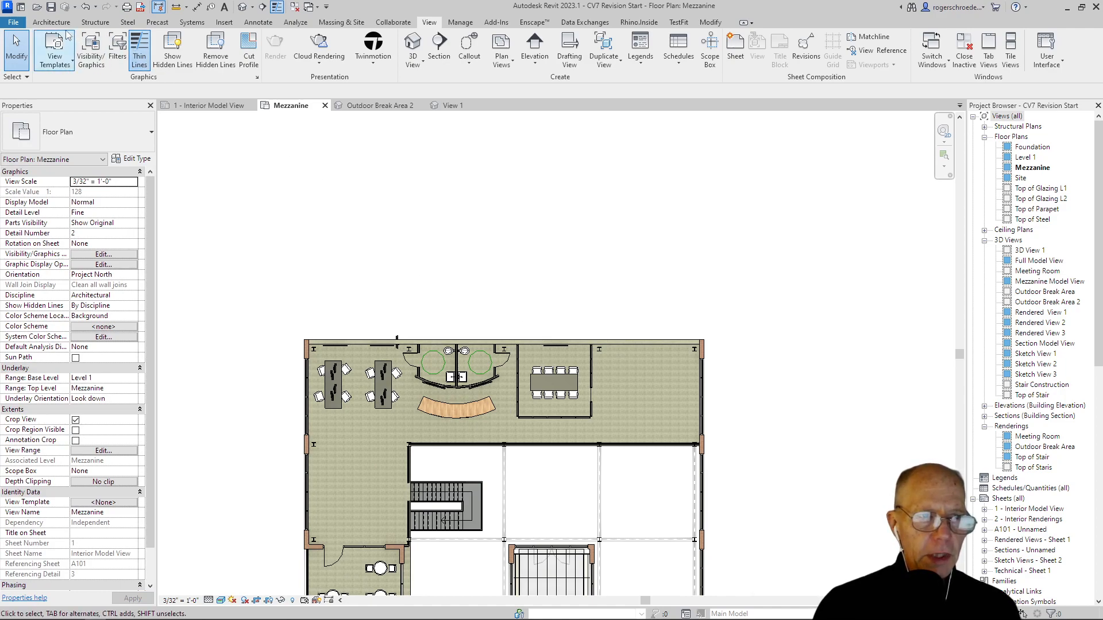
Step: Place three Jefferson S-090 stools in a row along the outer side of the curved countertop on the Mezzanine plan
{"action": "left_click", "coordinate": [51, 22]}
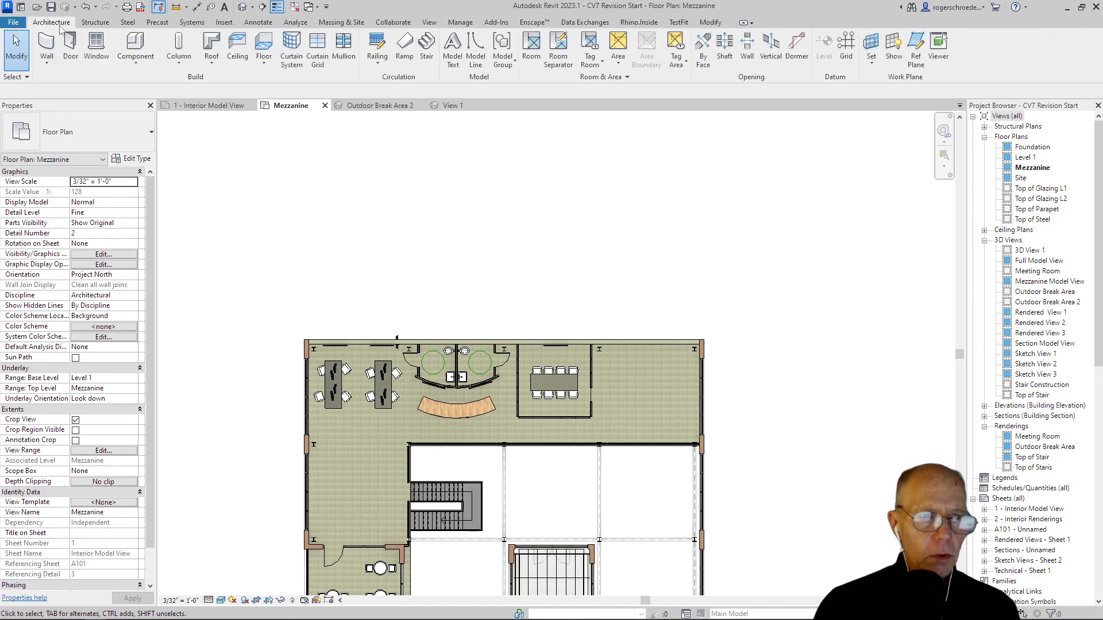
{"action": "left_click", "coordinate": [124, 59]}
{"action": "left_click", "coordinate": [144, 87]}
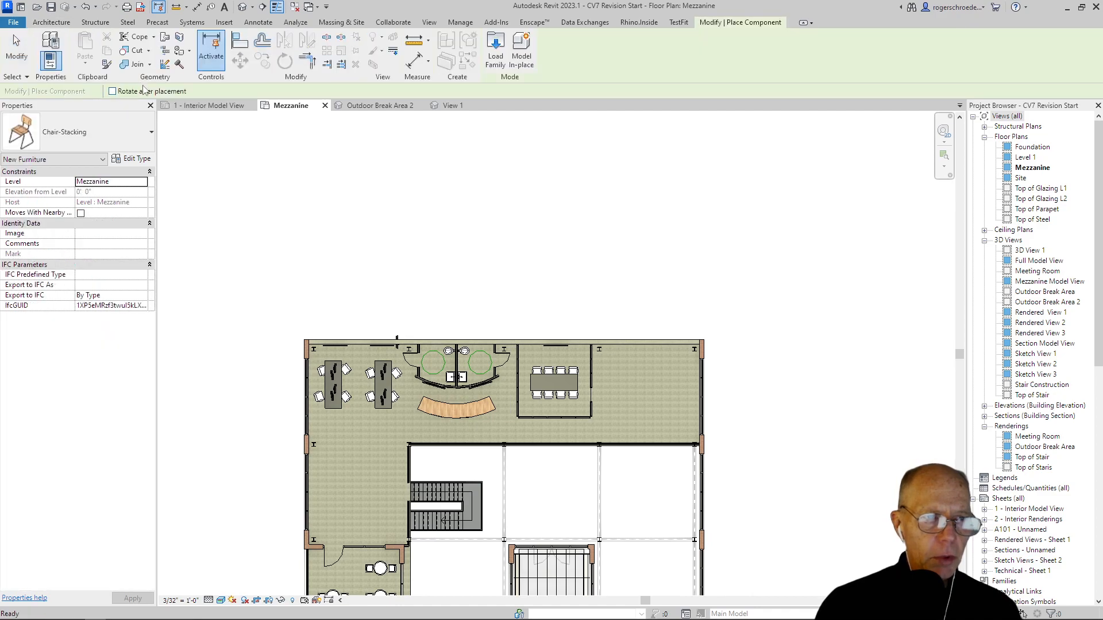
{"action": "left_click", "coordinate": [64, 150]}
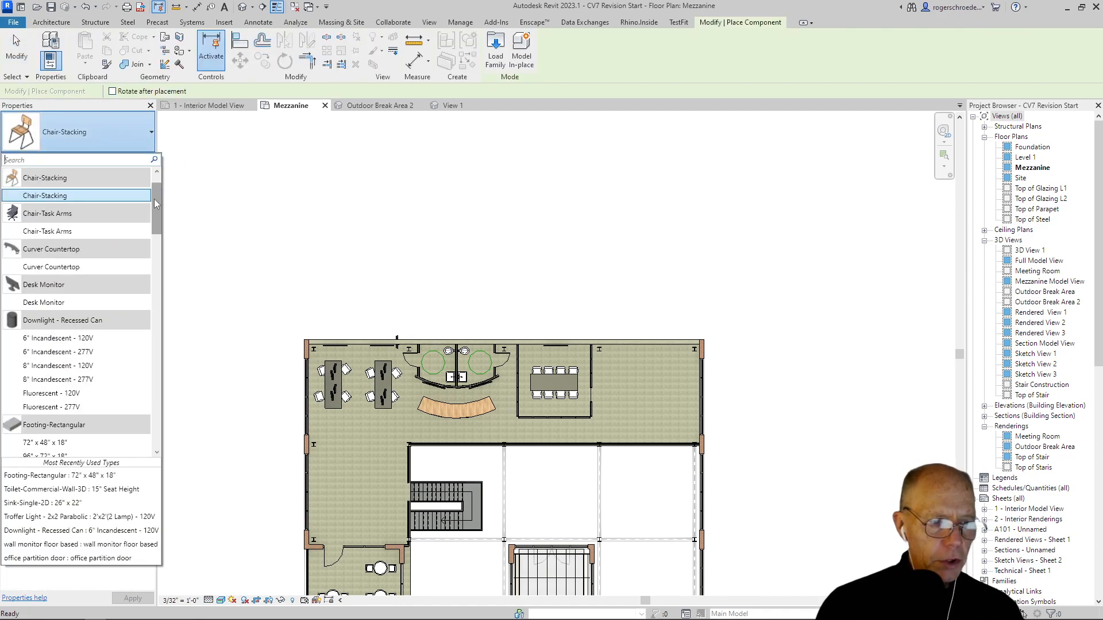
{"action": "scroll", "coordinate": [153, 196], "scroll_direction": "down", "scroll_amount": 5}
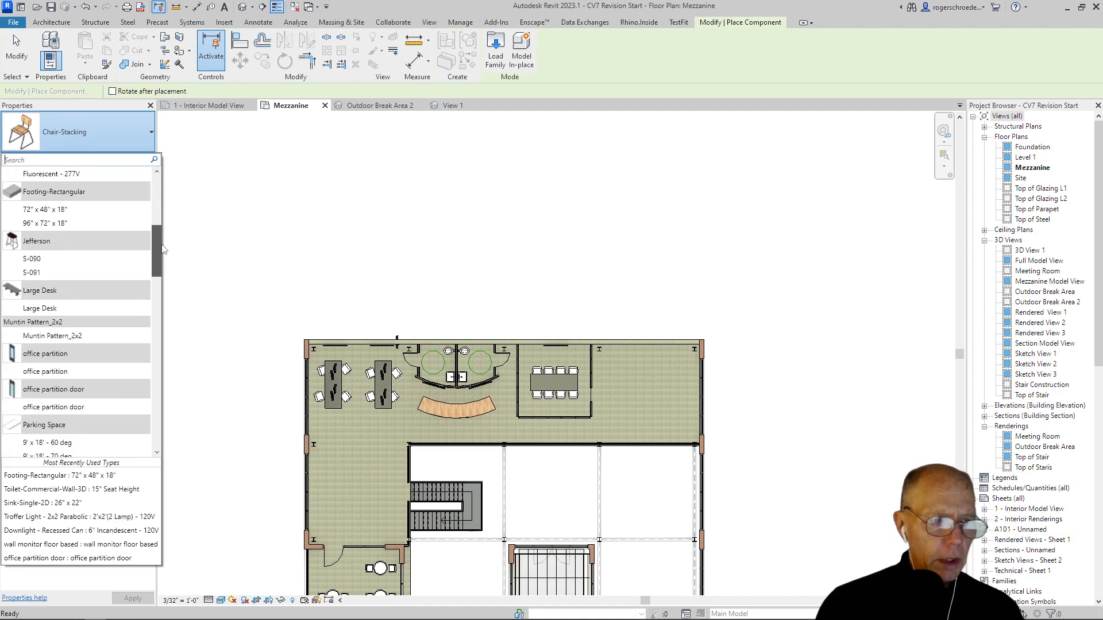
{"action": "left_click", "coordinate": [30, 259]}
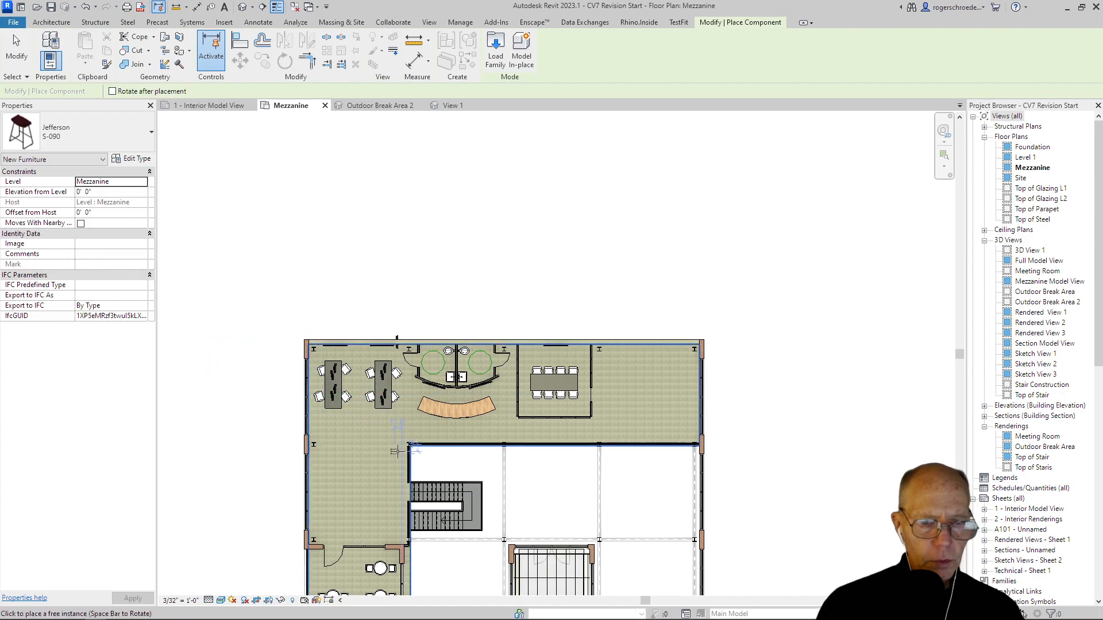
{"action": "scroll", "coordinate": [421, 430], "scroll_direction": "up", "scroll_amount": 5}
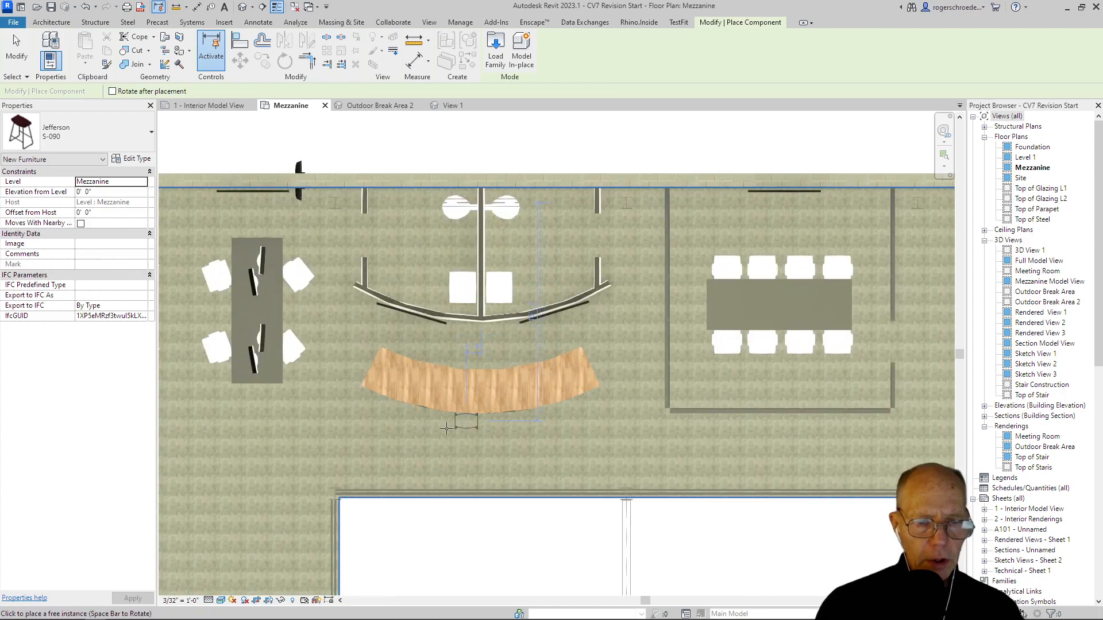
{"action": "left_click", "coordinate": [384, 422]}
{"action": "left_click", "coordinate": [466, 435]}
{"action": "left_click", "coordinate": [575, 421]}
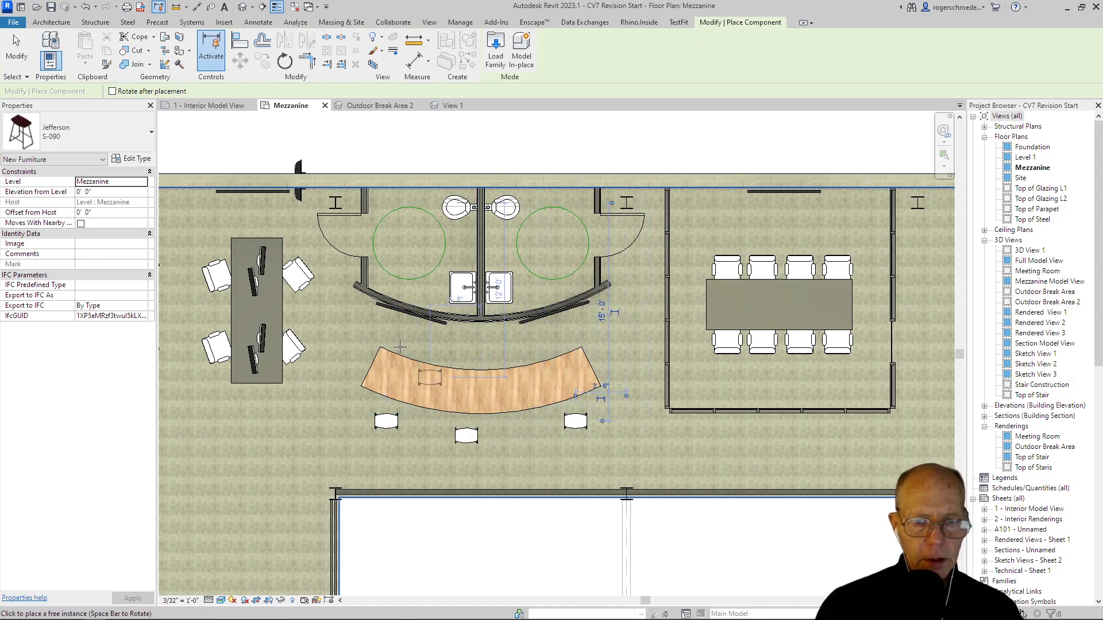
{"action": "left_click", "coordinate": [18, 57]}
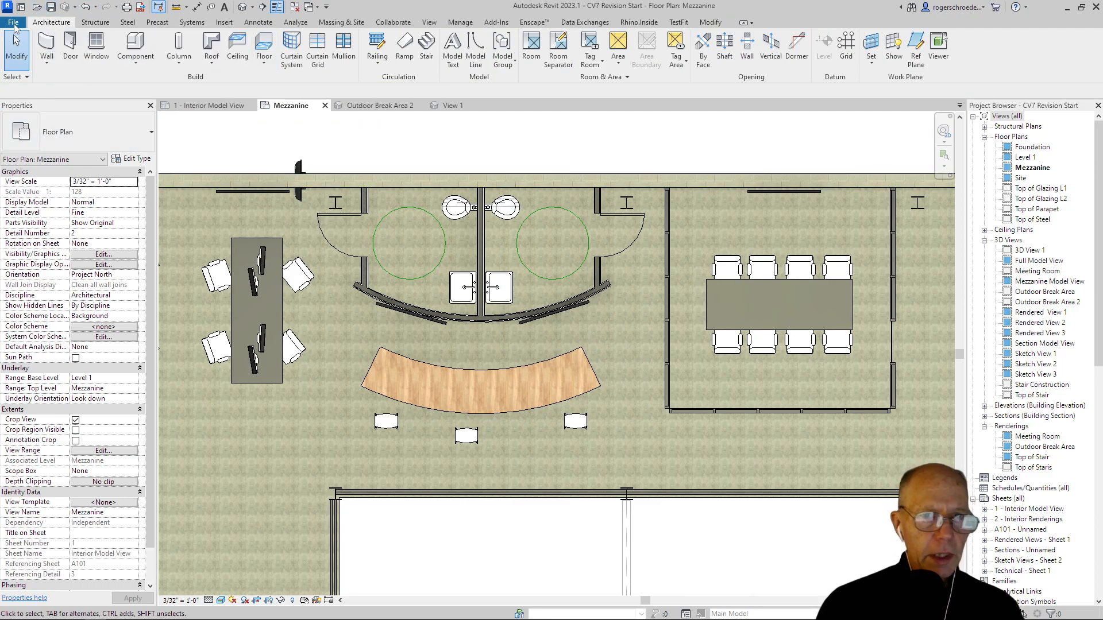
Step: Save the project under the new file name CV7 Revision Start 2.rvt in the CV7 92min folder
{"action": "left_click", "coordinate": [14, 23]}
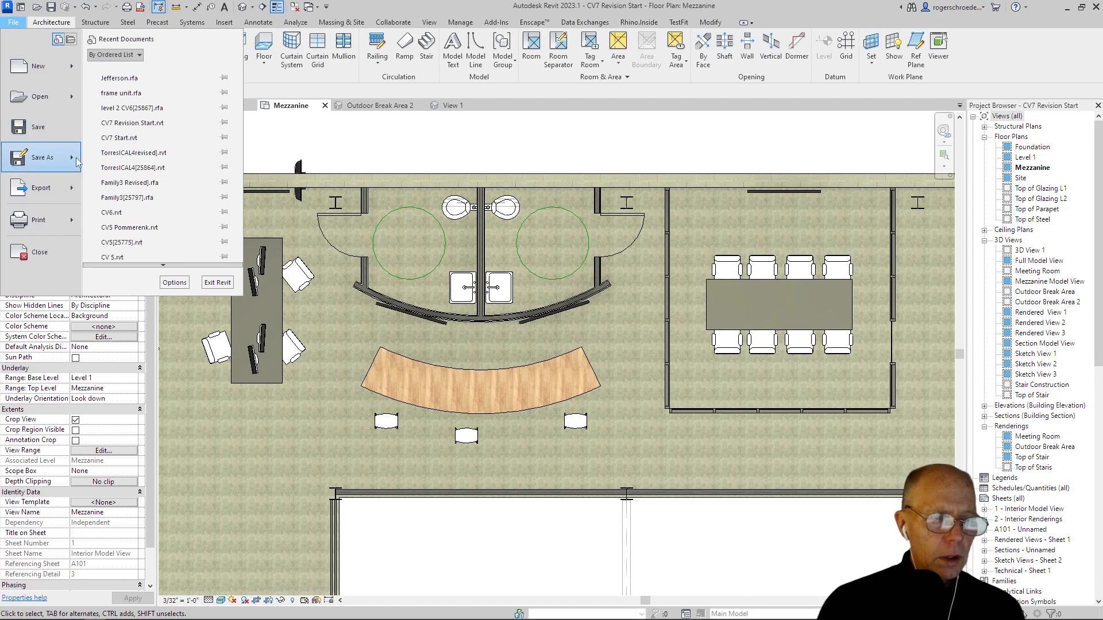
{"action": "mouse_move", "coordinate": [77, 162]}
{"action": "left_click", "coordinate": [125, 132]}
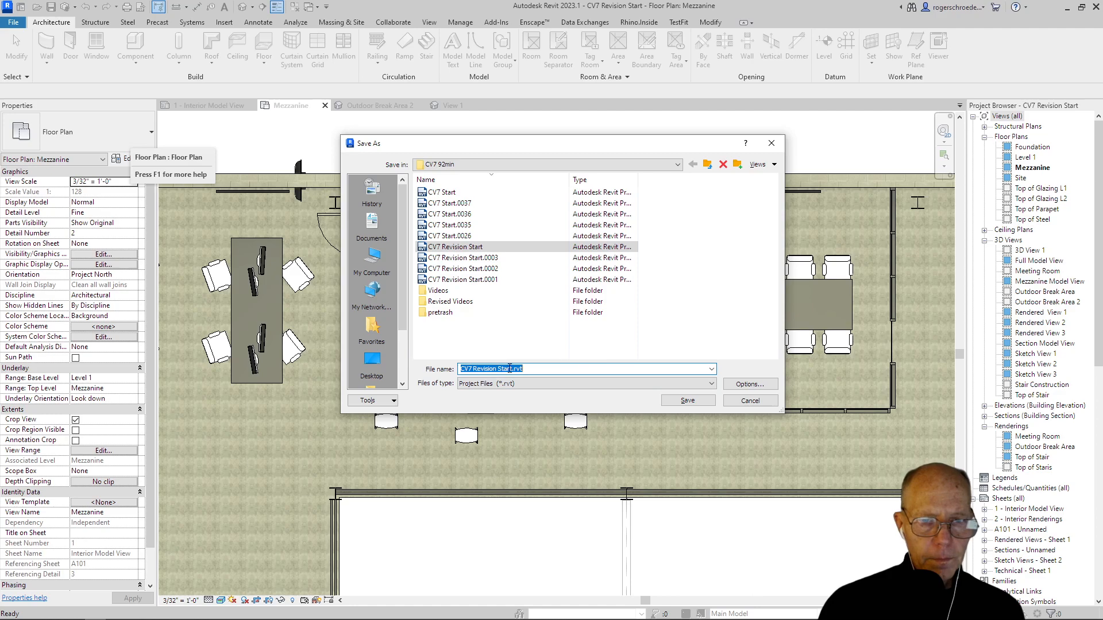
{"action": "left_click", "coordinate": [512, 369]}
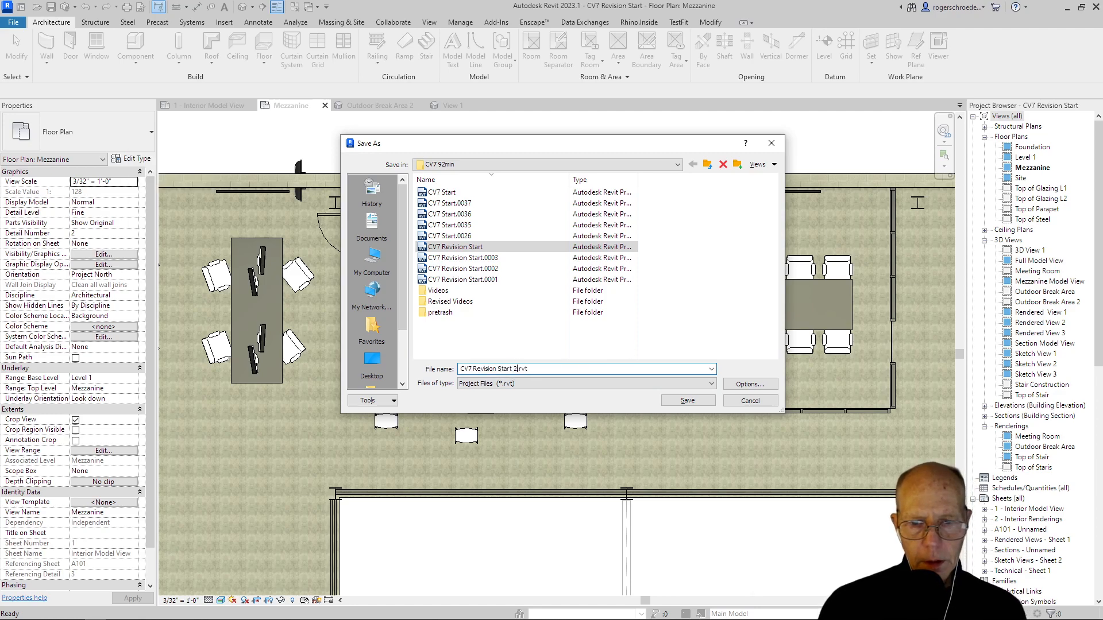
{"action": "key", "text": "Return"}
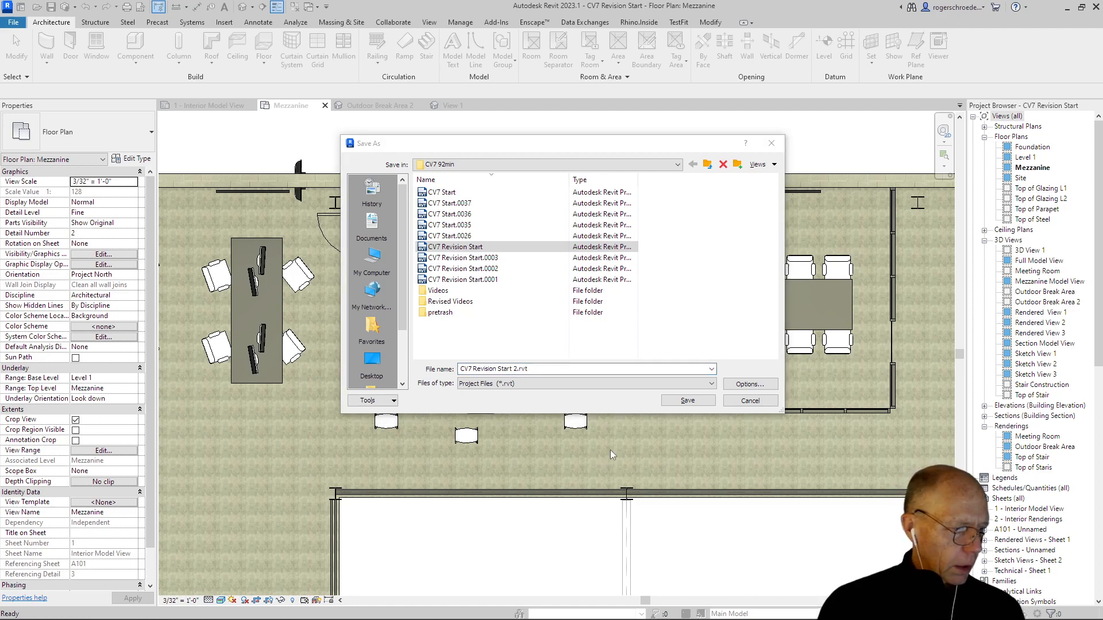
{"action": "left_click", "coordinate": [698, 401]}
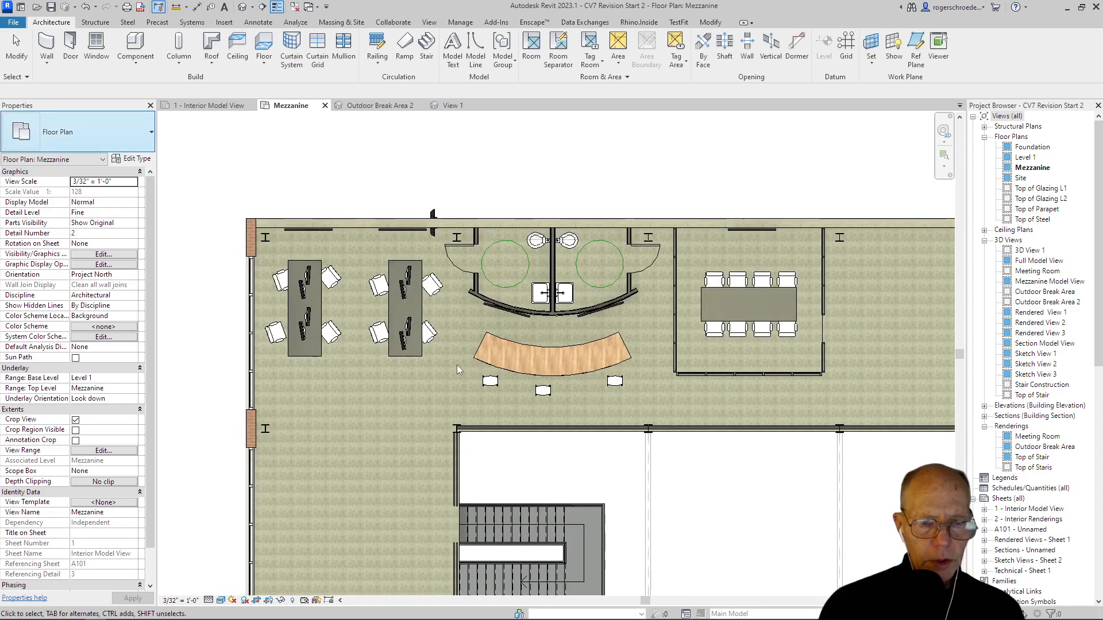
Step: Create a perspective camera view from the open floor west of the stair, aimed northeast past the desks and curved countertop beyond the north wall
{"action": "middle_click_drag", "start_coordinate": [392, 504], "coordinate": [466, 369]}
{"action": "scroll", "coordinate": [463, 363], "scroll_direction": "down", "scroll_amount": 1}
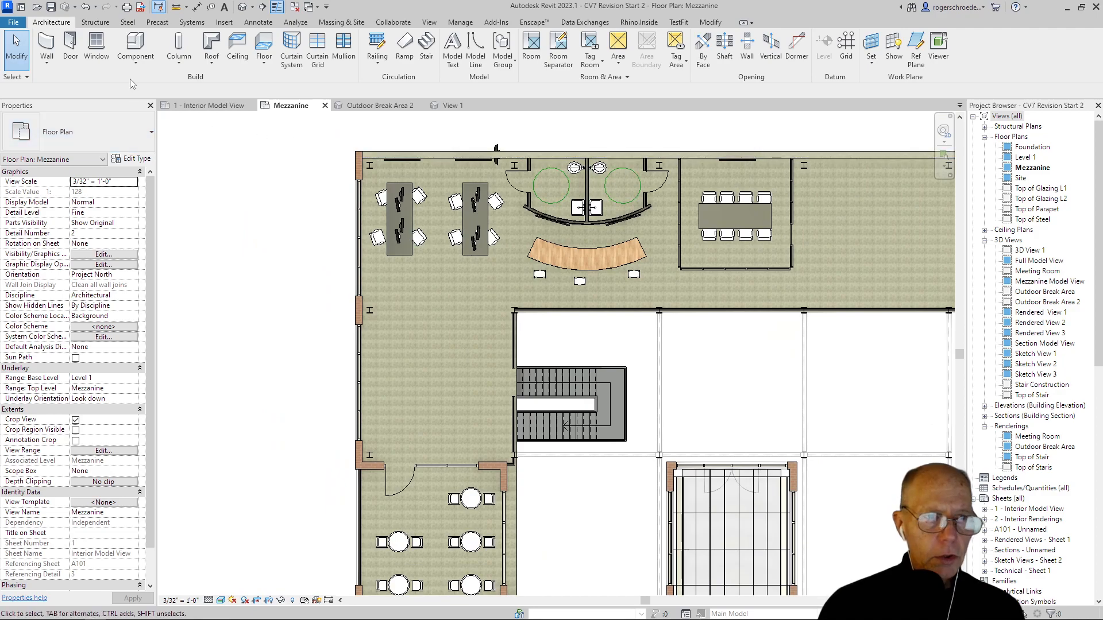
{"action": "left_click", "coordinate": [429, 22]}
{"action": "left_click", "coordinate": [416, 66]}
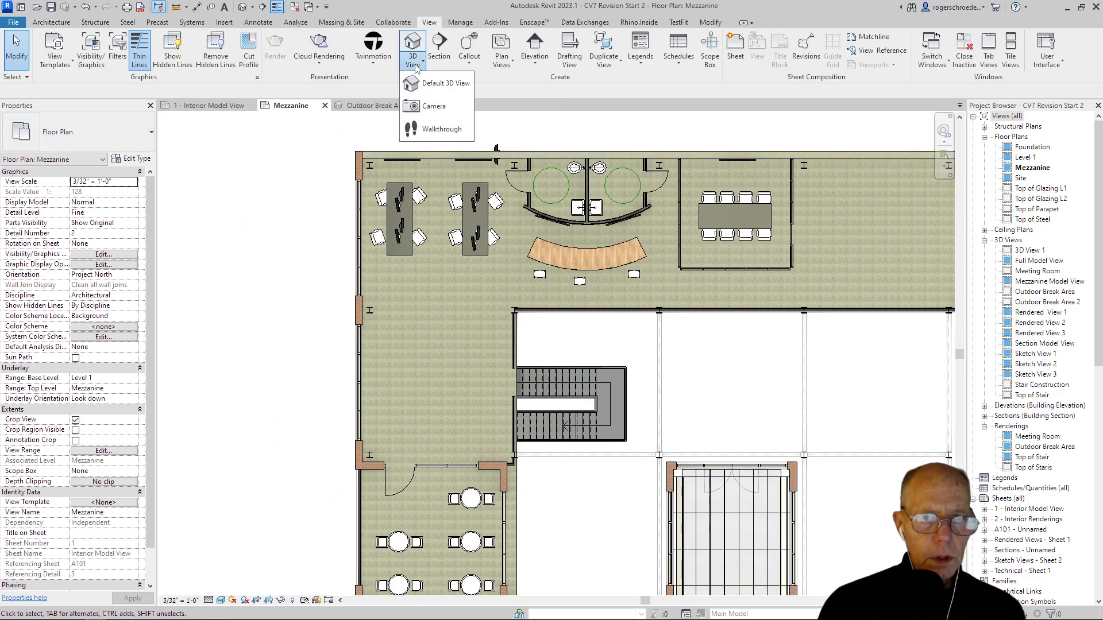
{"action": "left_click", "coordinate": [437, 105]}
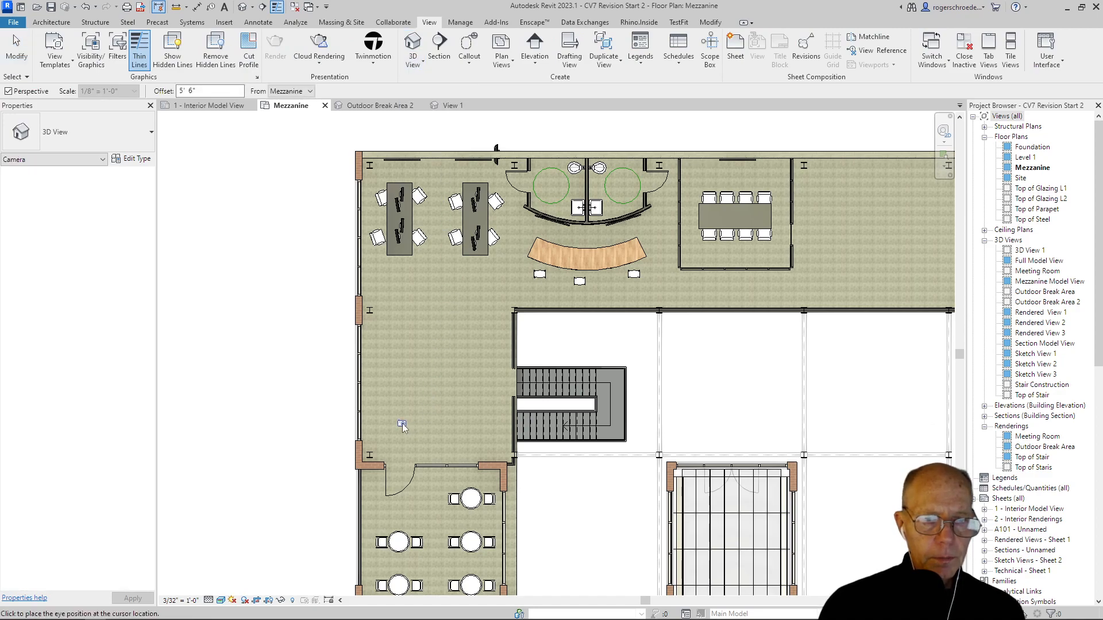
{"action": "left_click", "coordinate": [388, 423]}
{"action": "middle_click_drag", "start_coordinate": [570, 210], "coordinate": [481, 395]}
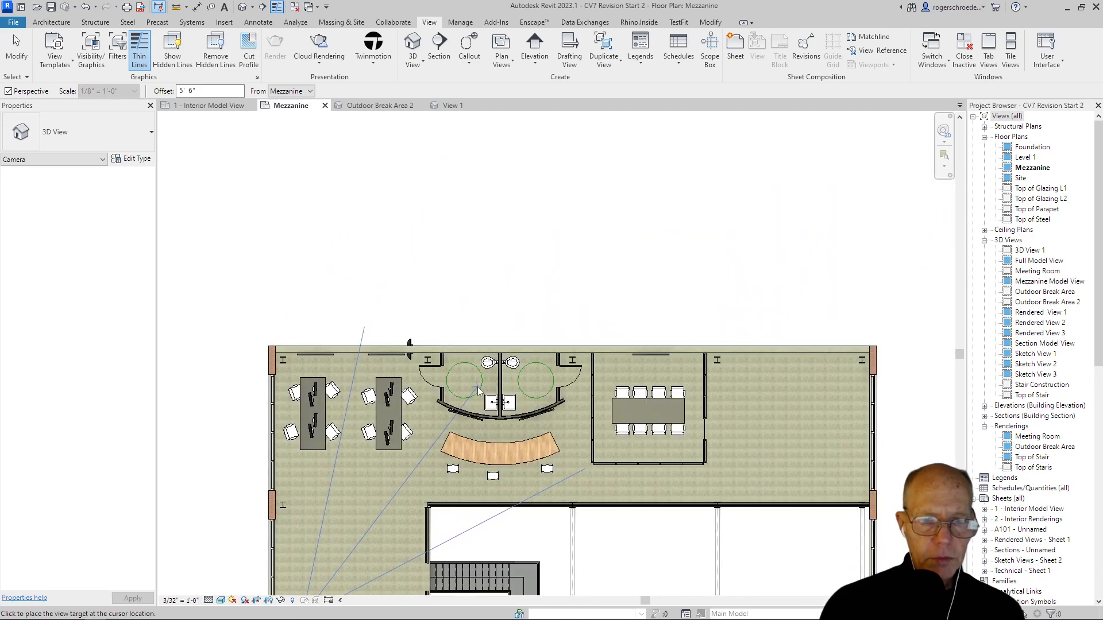
{"action": "left_click", "coordinate": [570, 227]}
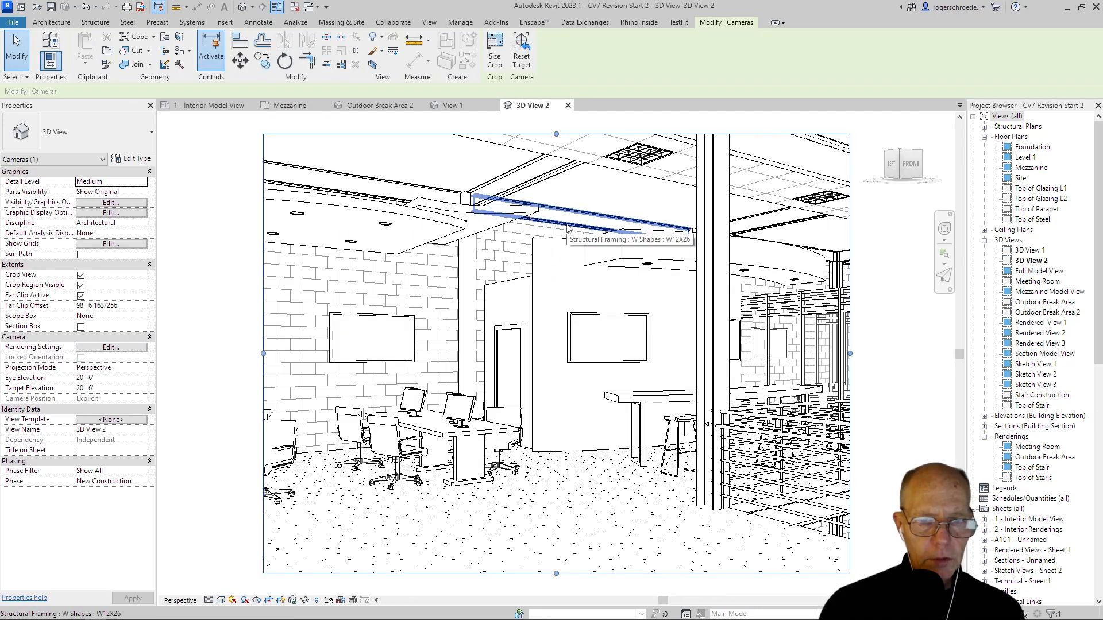
Step: Enlarge the camera view's crop region on the left, right and bottom to take in both desks, the railing and more floor
{"action": "scroll", "coordinate": [398, 490], "scroll_direction": "down", "scroll_amount": 2}
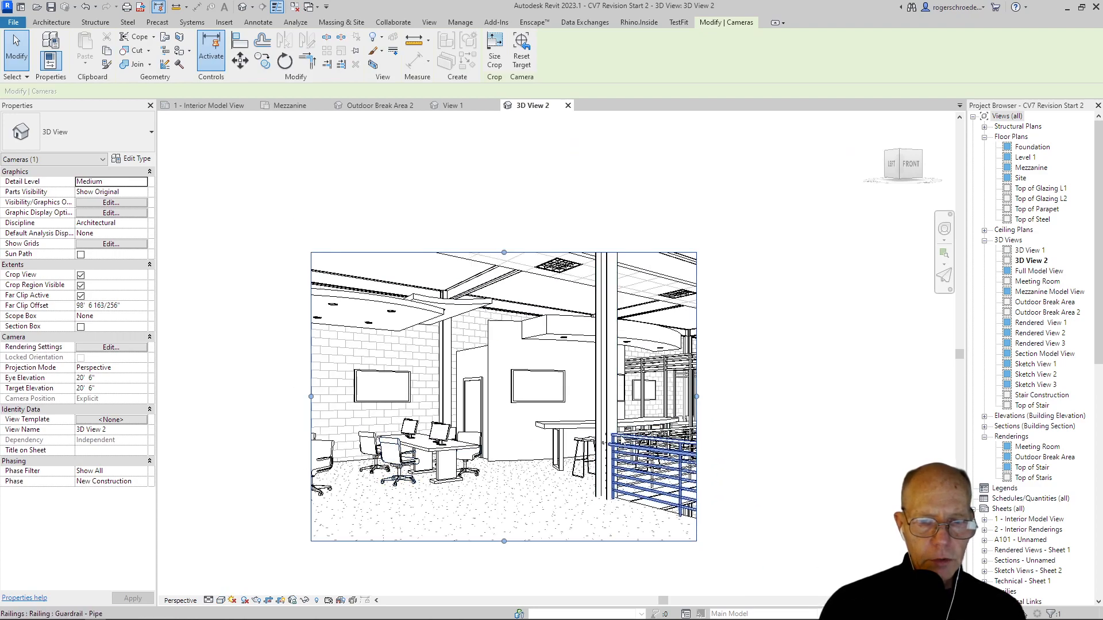
{"action": "left_click_drag", "start_coordinate": [311, 396], "coordinate": [215, 397]}
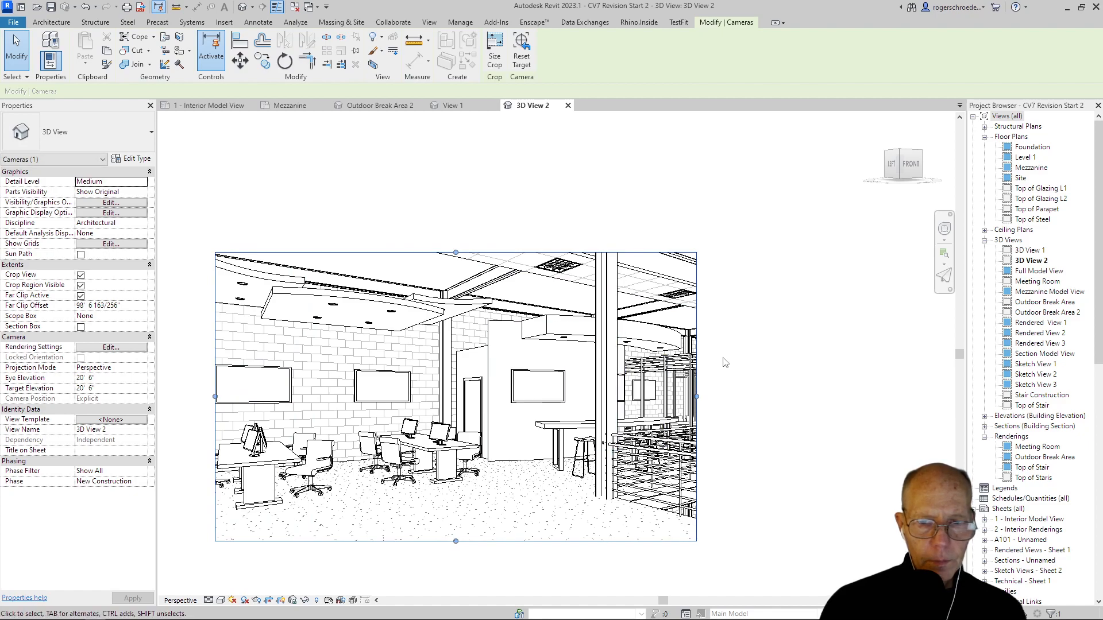
{"action": "left_click_drag", "start_coordinate": [697, 397], "coordinate": [744, 397]}
{"action": "left_click_drag", "start_coordinate": [213, 401], "coordinate": [190, 398]}
{"action": "left_click_drag", "start_coordinate": [468, 543], "coordinate": [467, 579]}
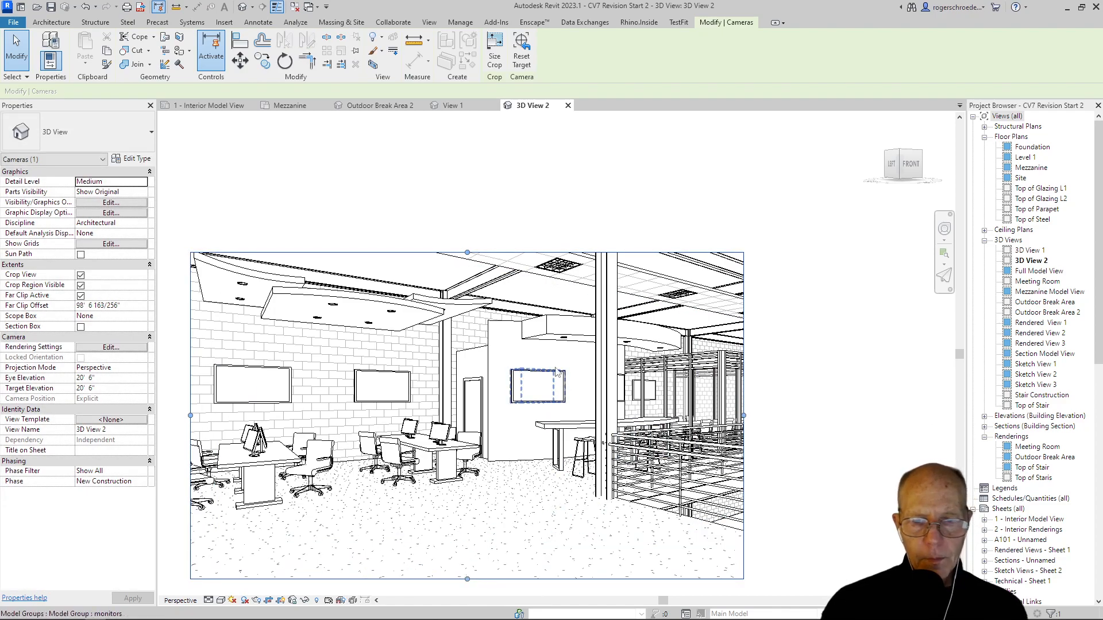
Step: Set the new camera view's visual style to Realistic and rename the view as Top of Stair 2
{"action": "left_click", "coordinate": [223, 600]}
{"action": "left_click", "coordinate": [241, 588]}
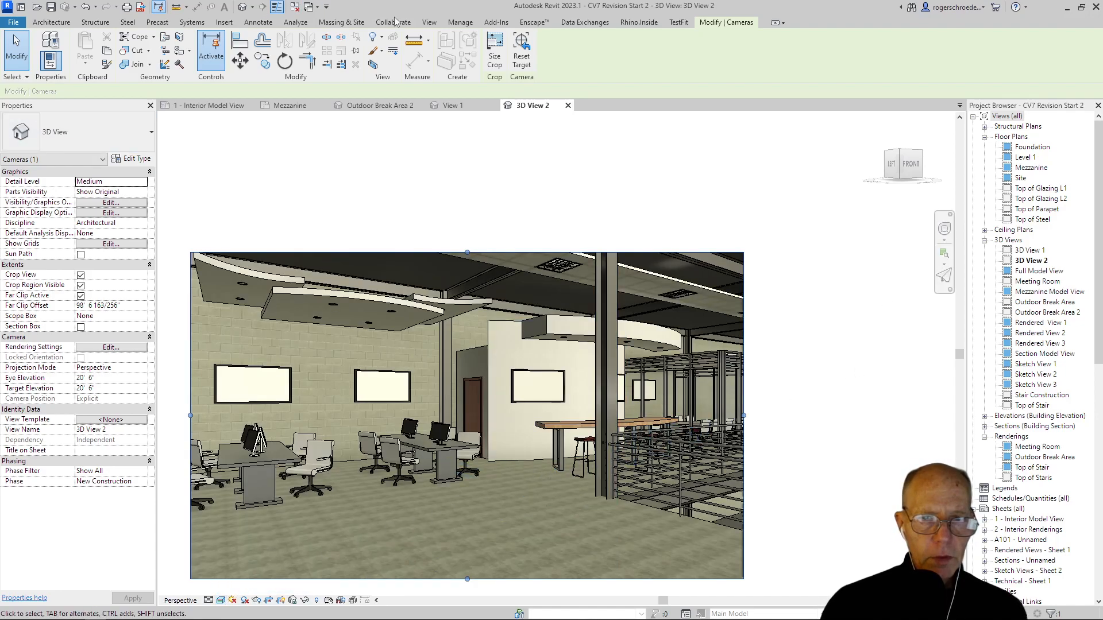
{"action": "left_click", "coordinate": [1033, 263]}
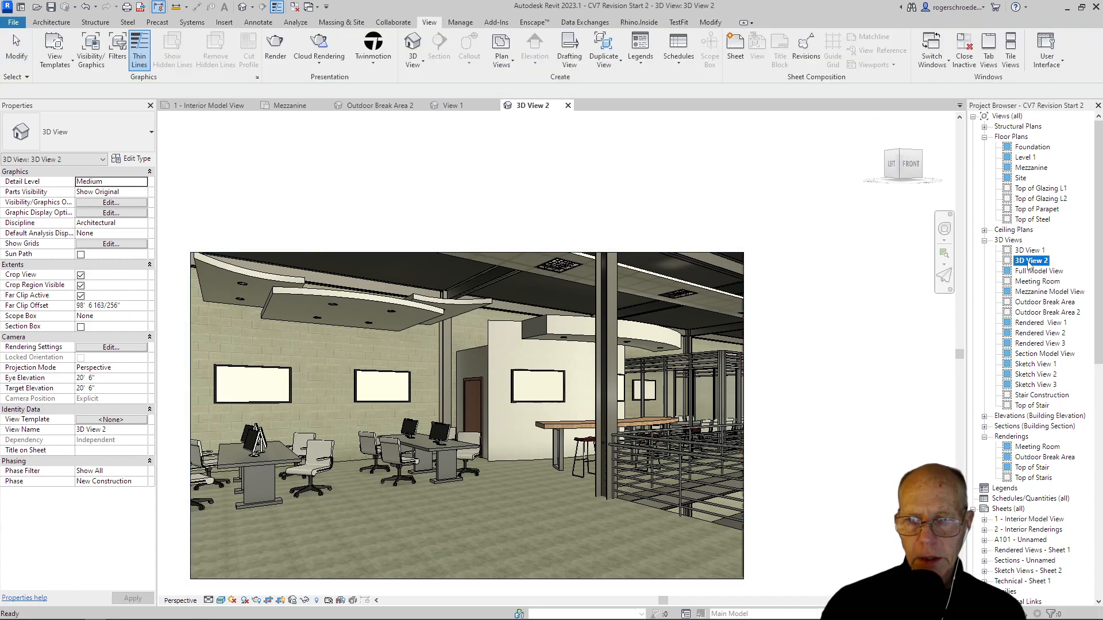
{"action": "left_click", "coordinate": [1030, 262]}
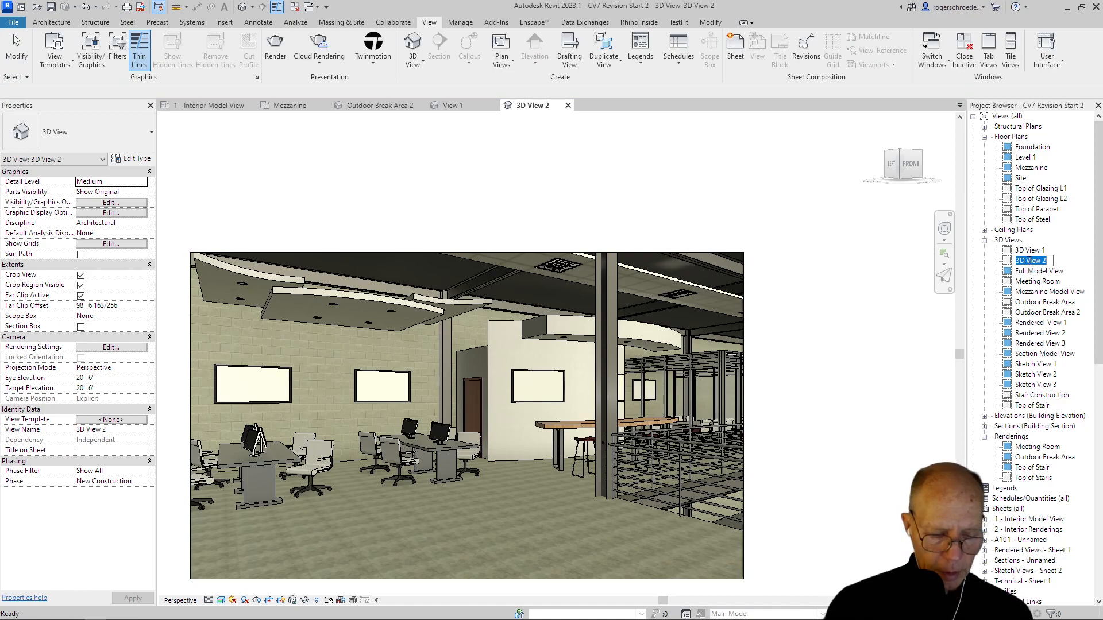
{"action": "type", "text": "Top of Stair"}
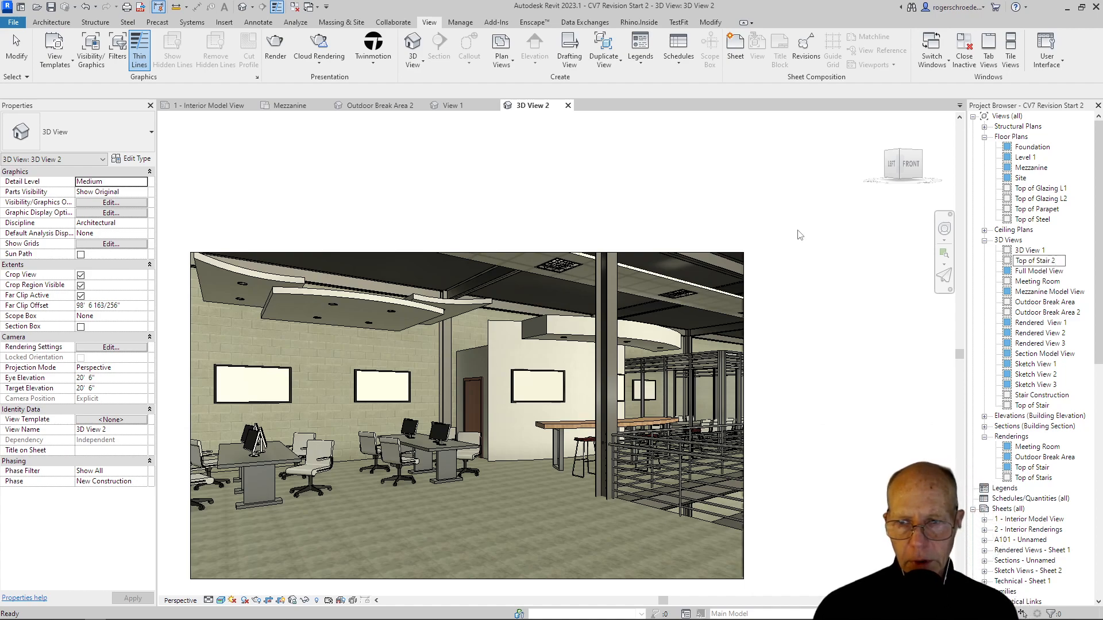
{"action": "key", "text": "Return"}
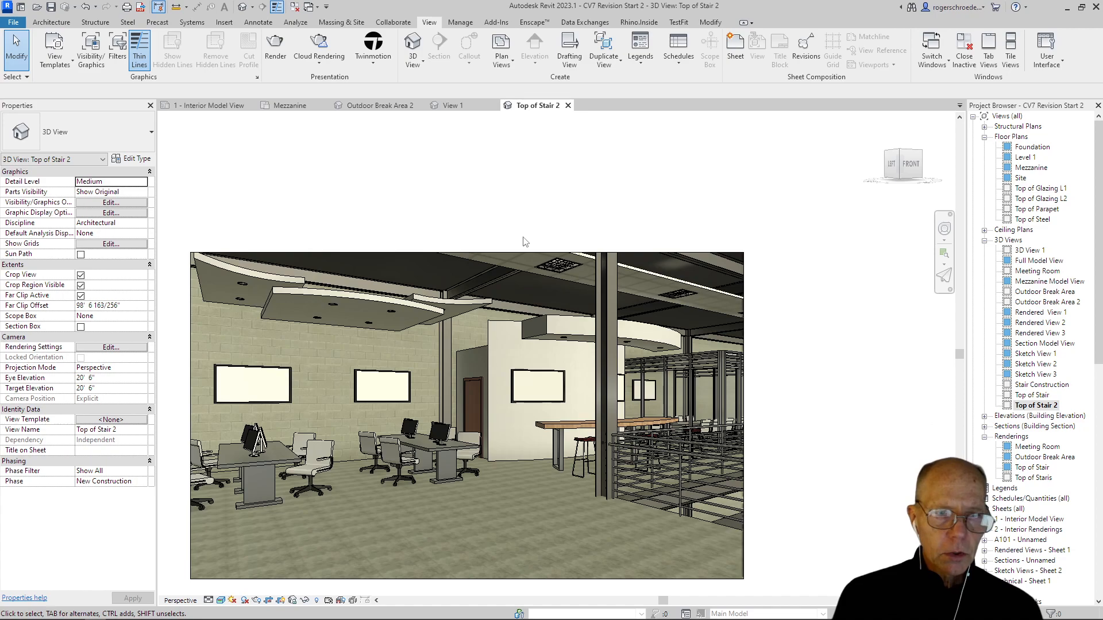
Step: Return to the Mezzanine floor plan and bring the stair and break room area into view
{"action": "left_click", "coordinate": [291, 109]}
{"action": "middle_click_drag", "start_coordinate": [408, 464], "coordinate": [419, 210]}
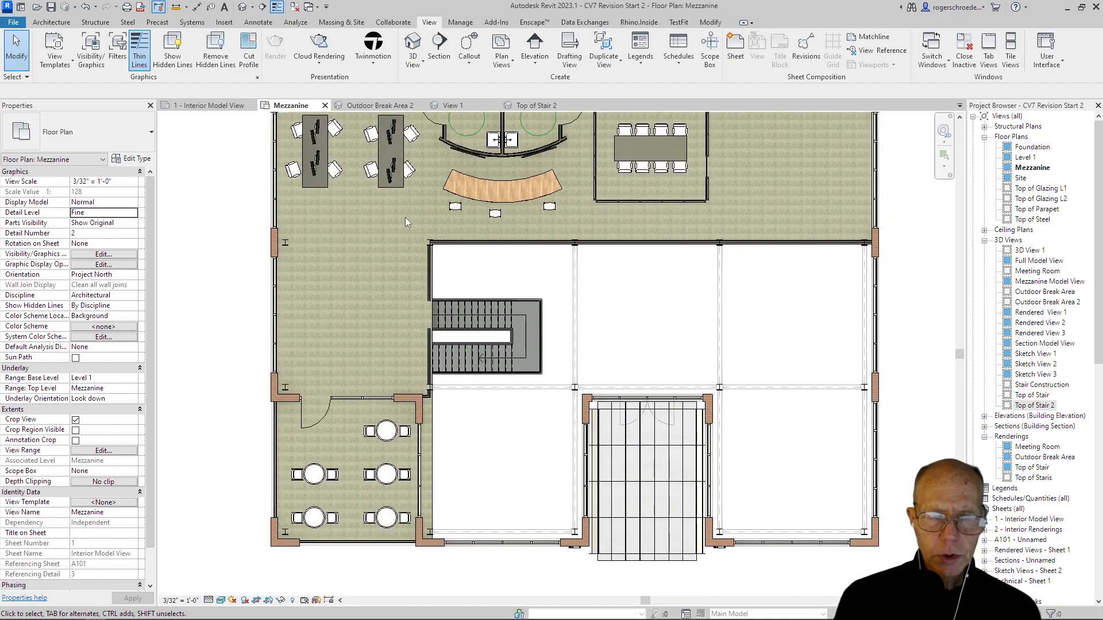